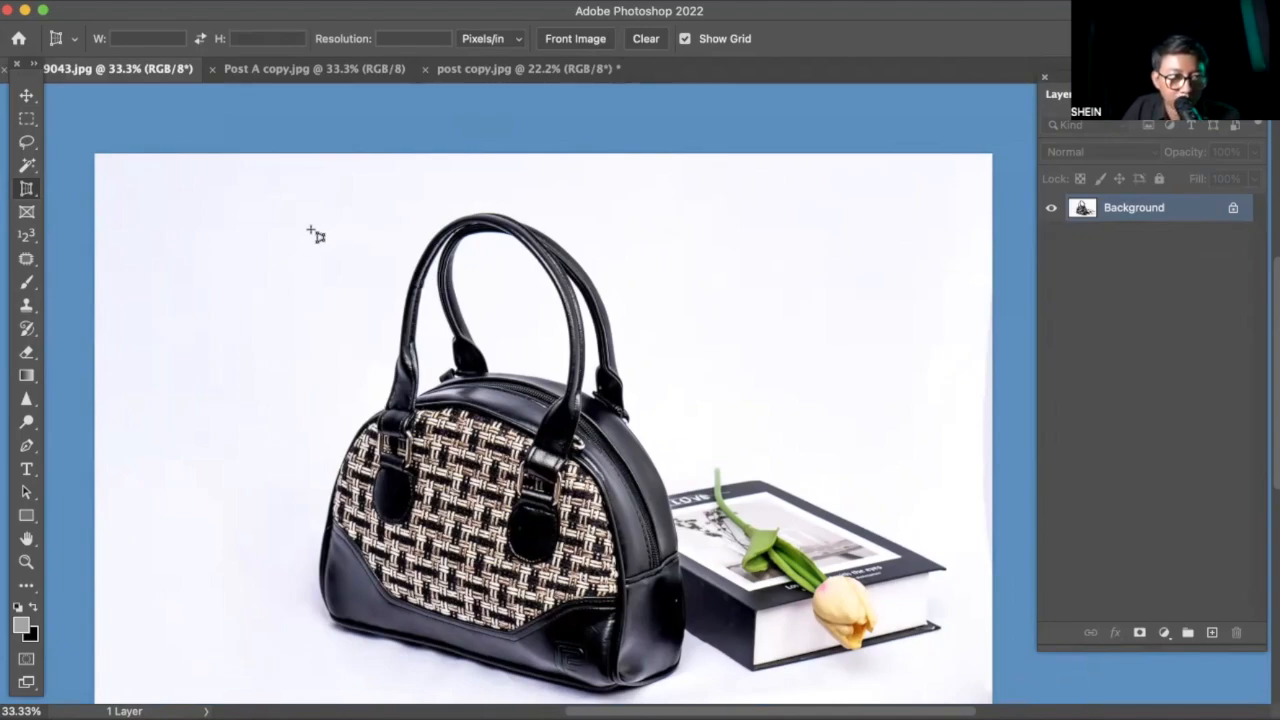
Perspective-crop the photo around the handbag, adjusting the frame's corners to follow the bag's perspective.
mouse_move(284, 198)
mouse_down()
mouse_move(460, 310)
mouse_move(687, 692)
mouse_up()
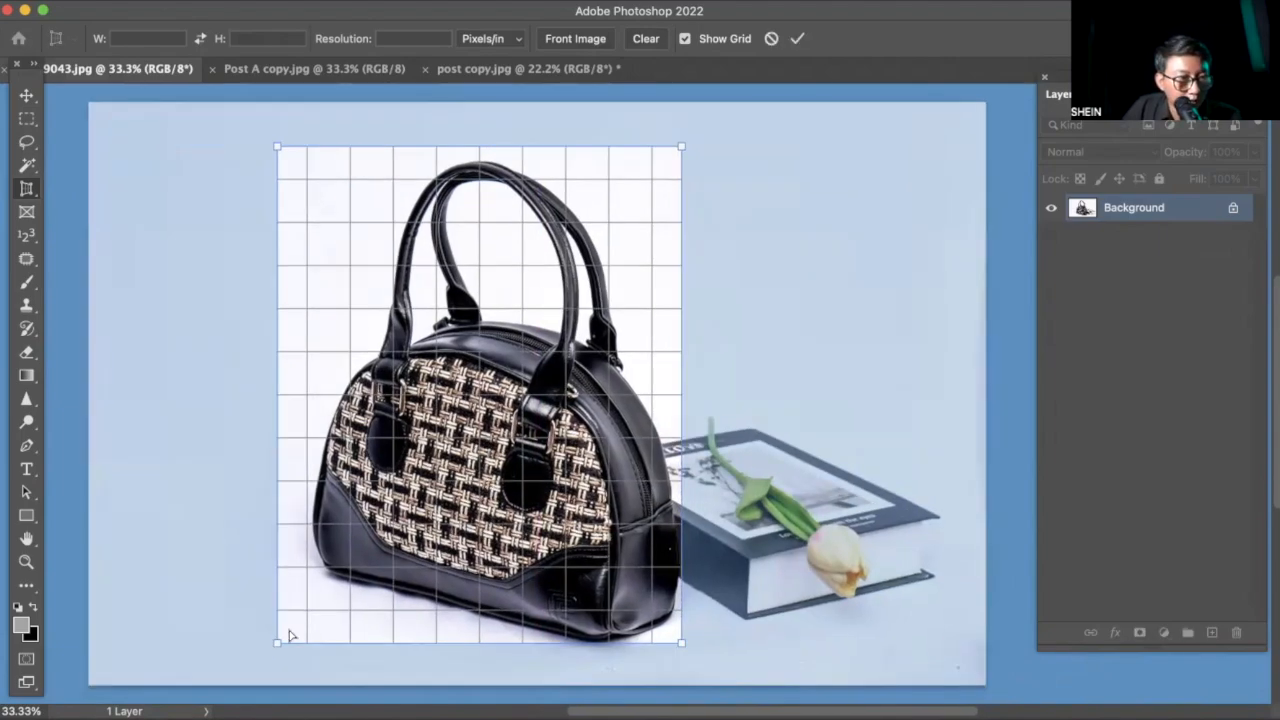
drag(290, 634, 316, 571)
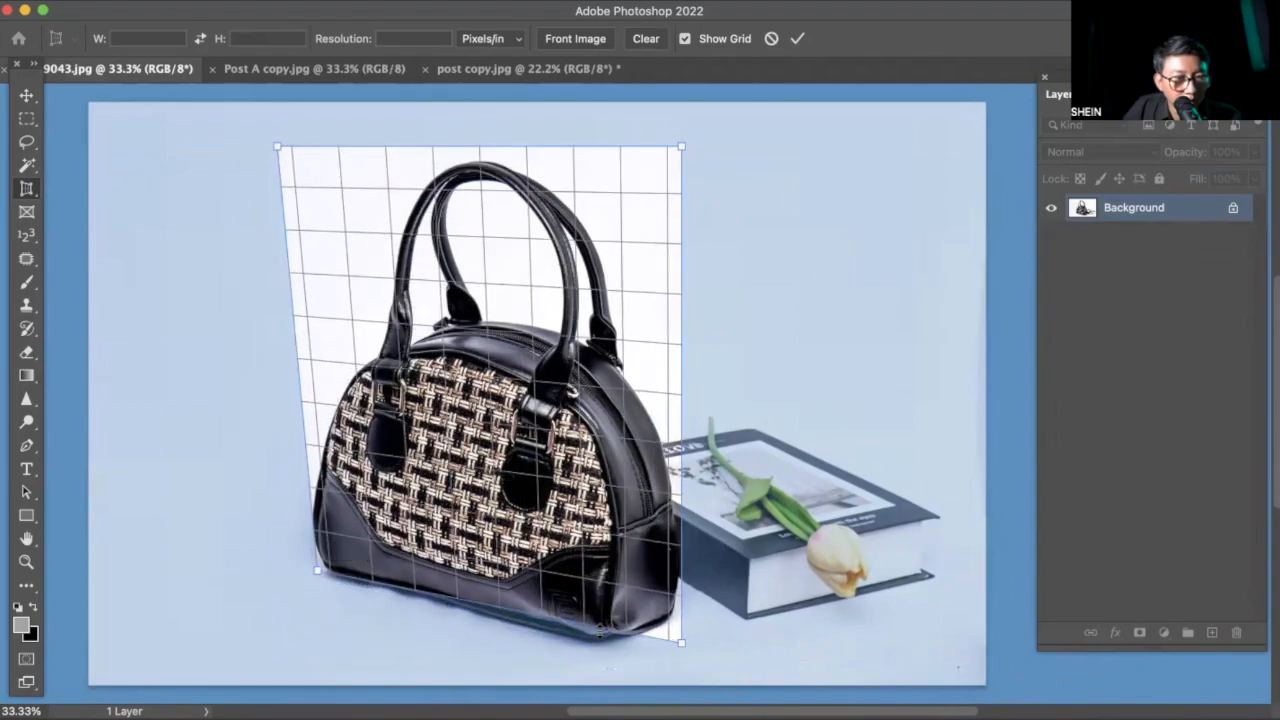
mouse_move(686, 647)
mouse_down()
mouse_move(651, 672)
mouse_move(686, 670)
mouse_up()
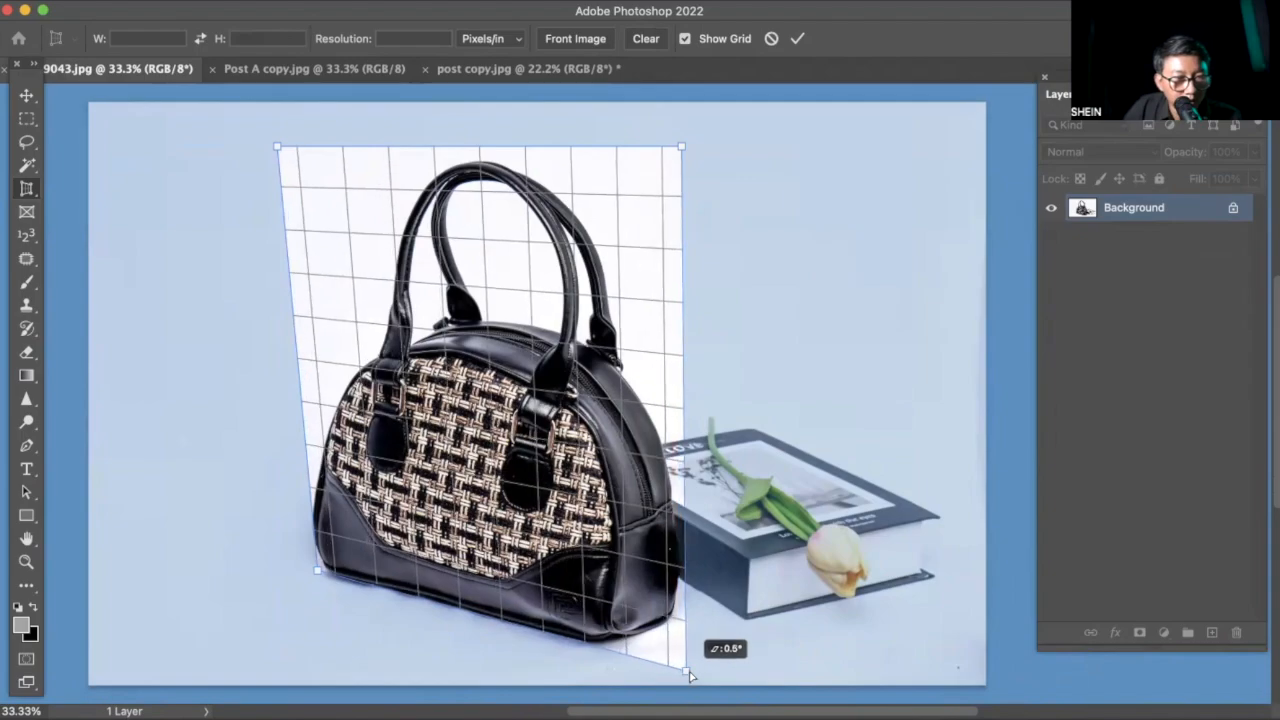
drag(279, 148, 324, 153)
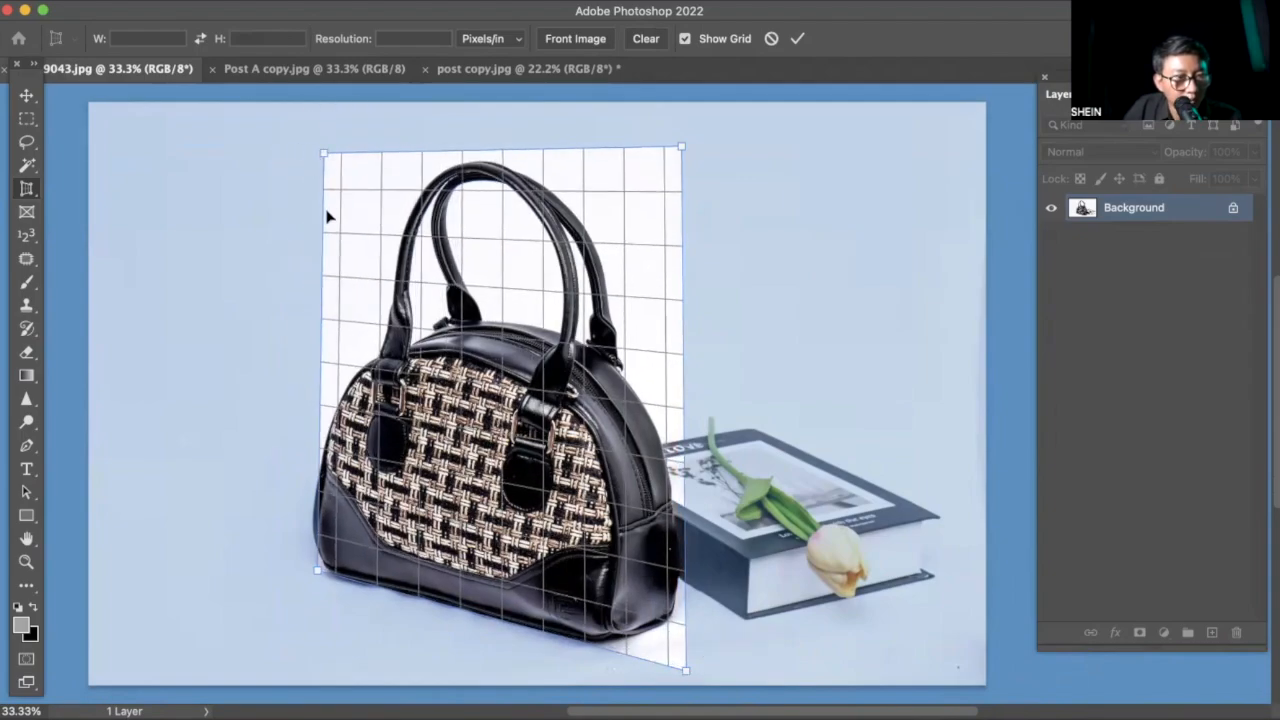
drag(318, 573, 300, 573)
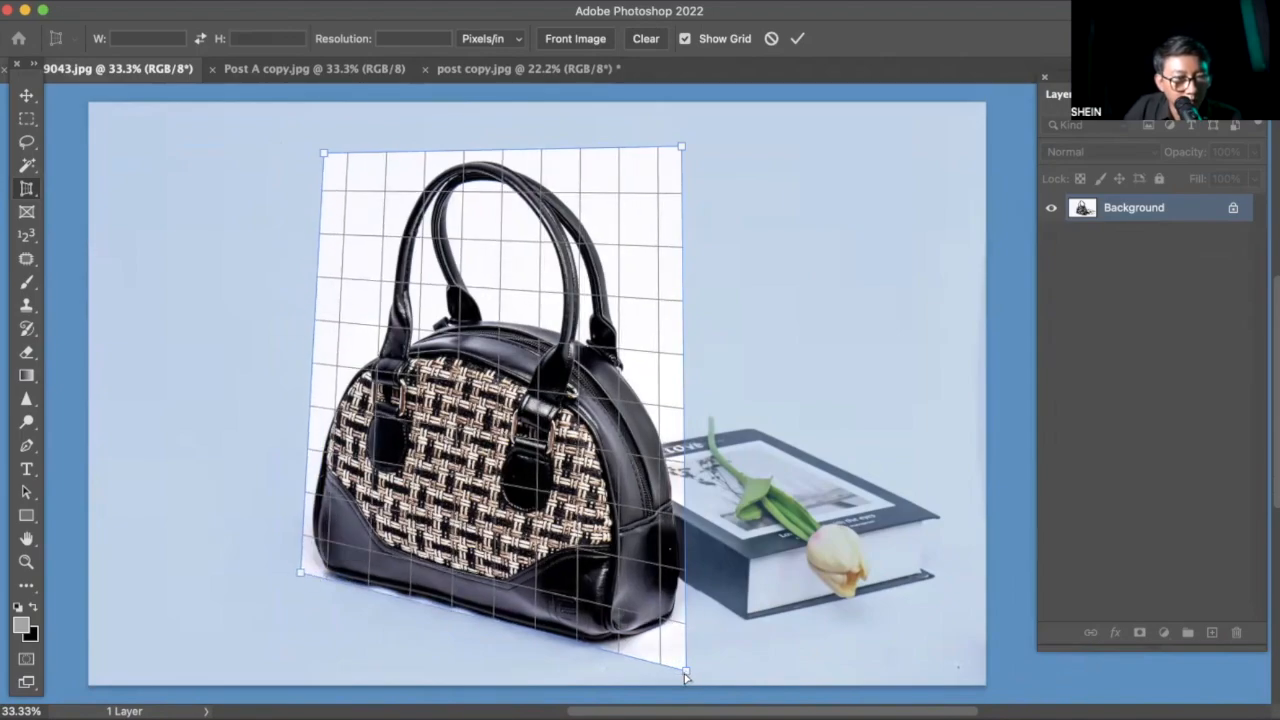
drag(676, 146, 688, 116)
mouse_move(323, 156)
mouse_down()
mouse_move(310, 120)
mouse_move(310, 140)
mouse_up()
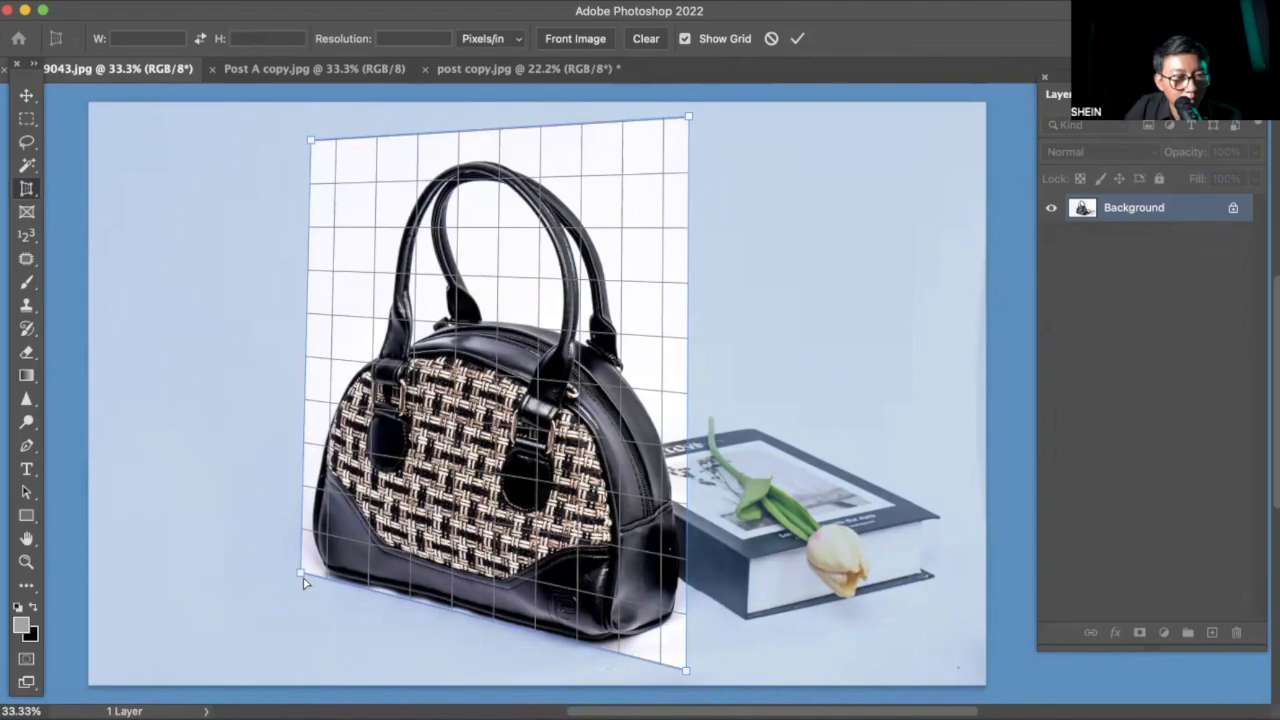
drag(305, 579, 307, 576)
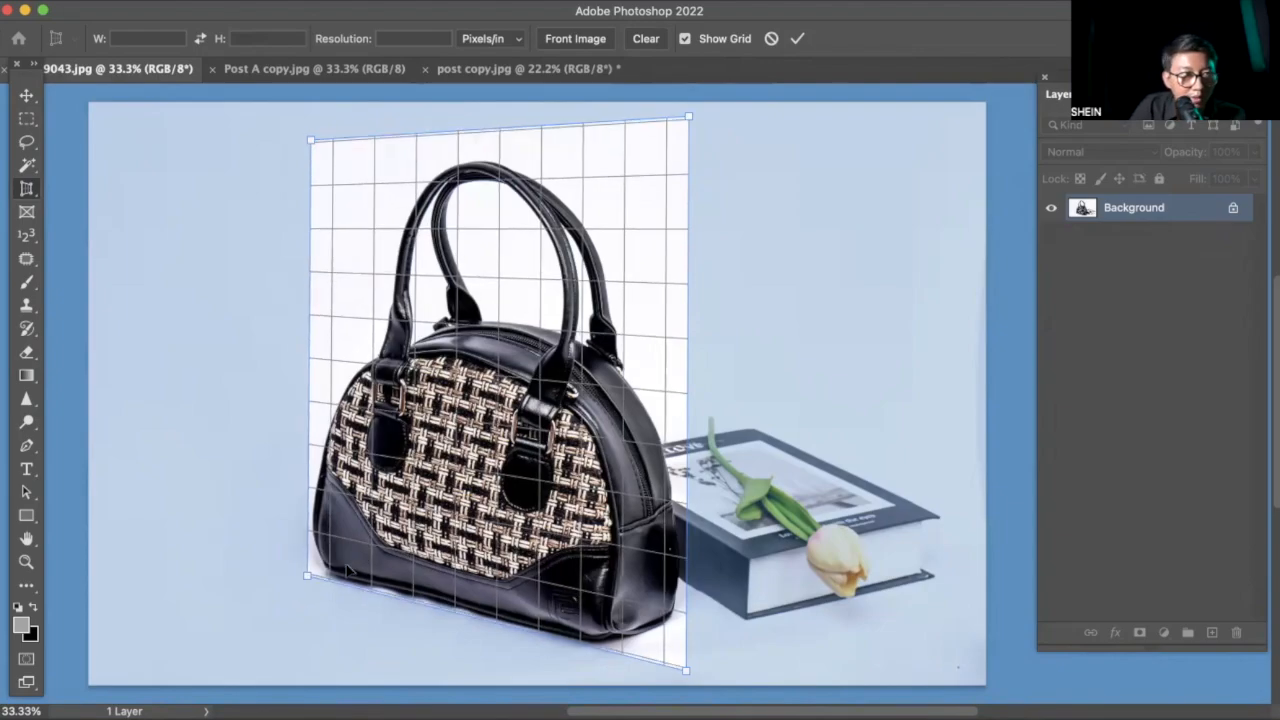
key(Return)
Undo the perspective crop of the handbag.
drag(313, 476, 528, 492)
scroll(603, 525, down, 3)
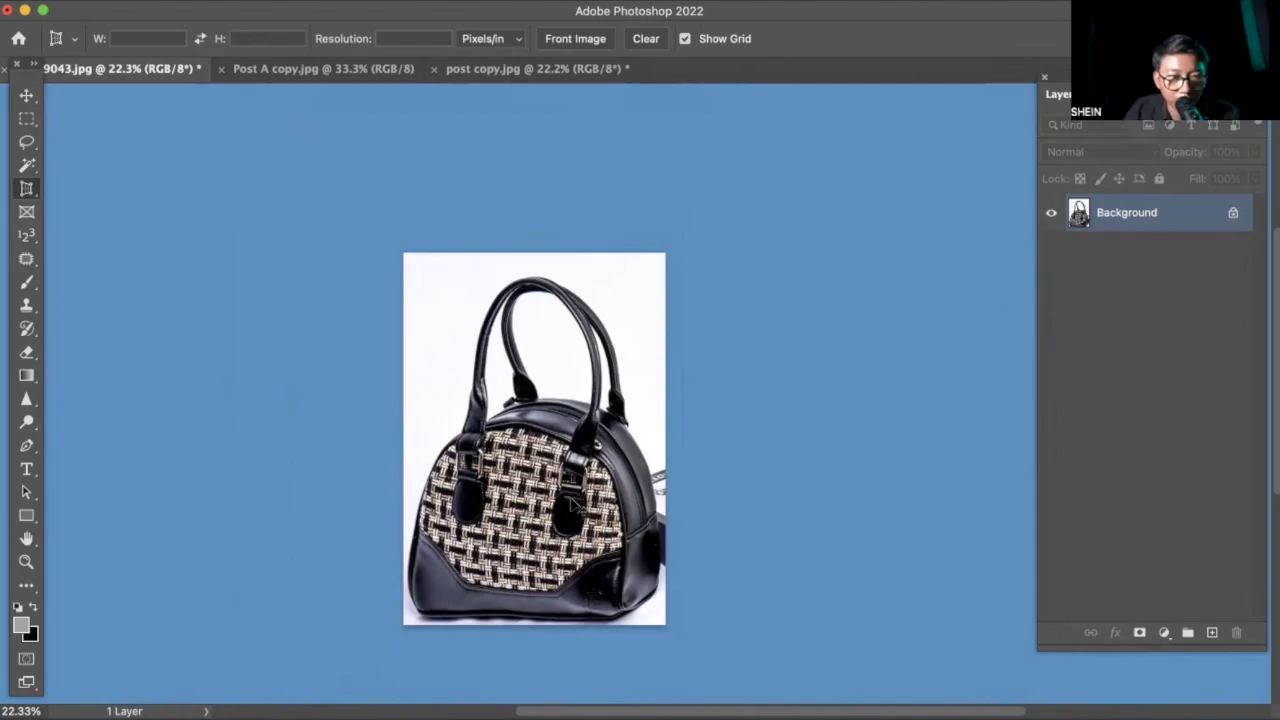
key(super+z)
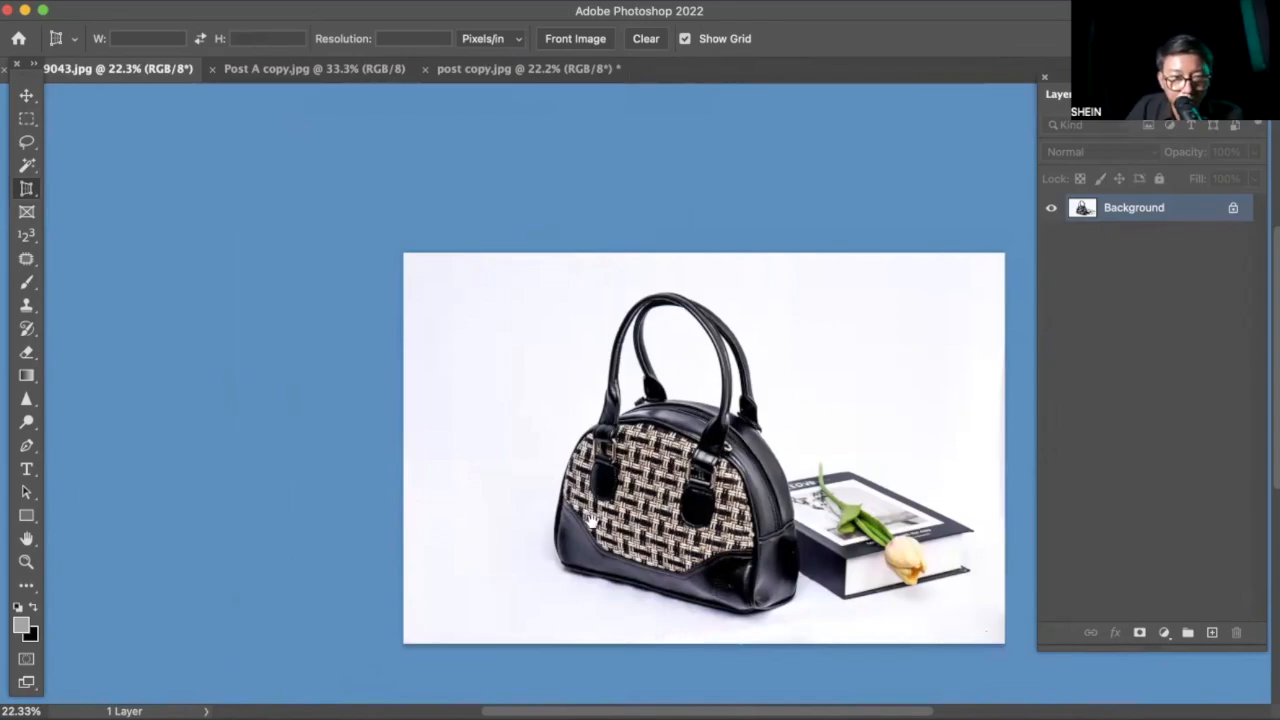
Set the perspective crop width to 13 px, height to 20 px and resolution to 300 pixels/in.
drag(853, 482, 880, 527)
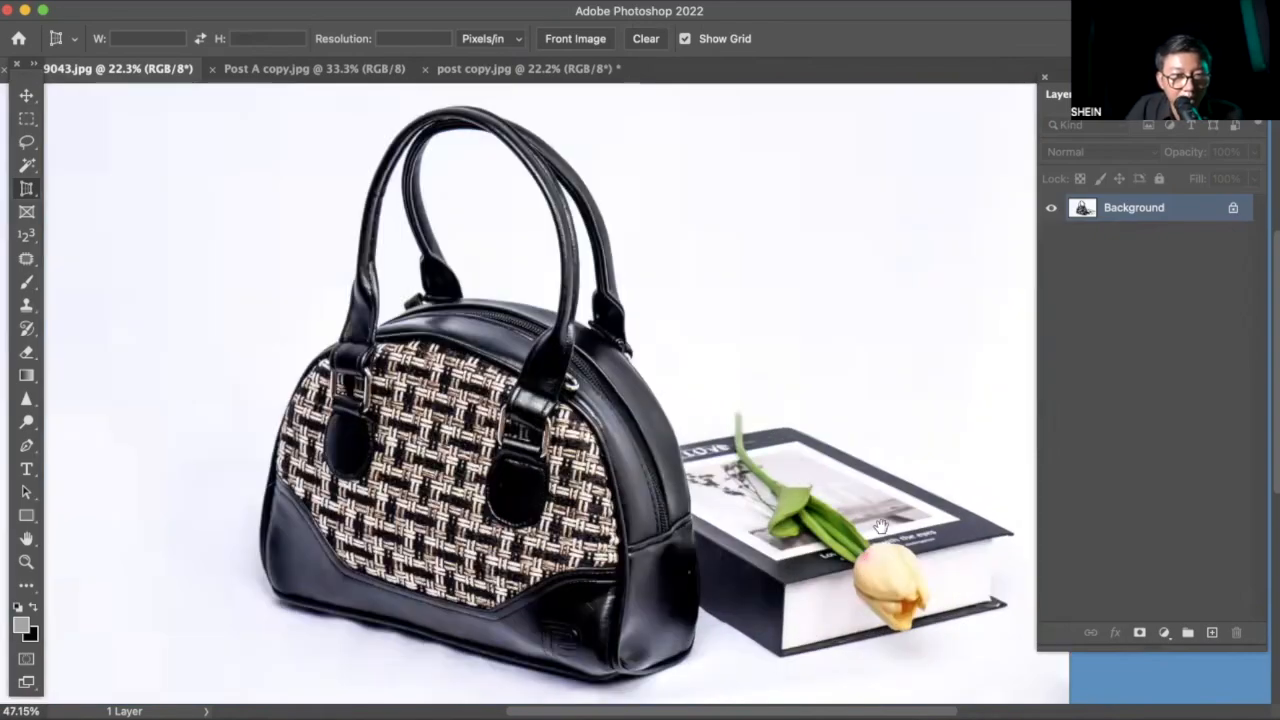
drag(637, 501, 573, 456)
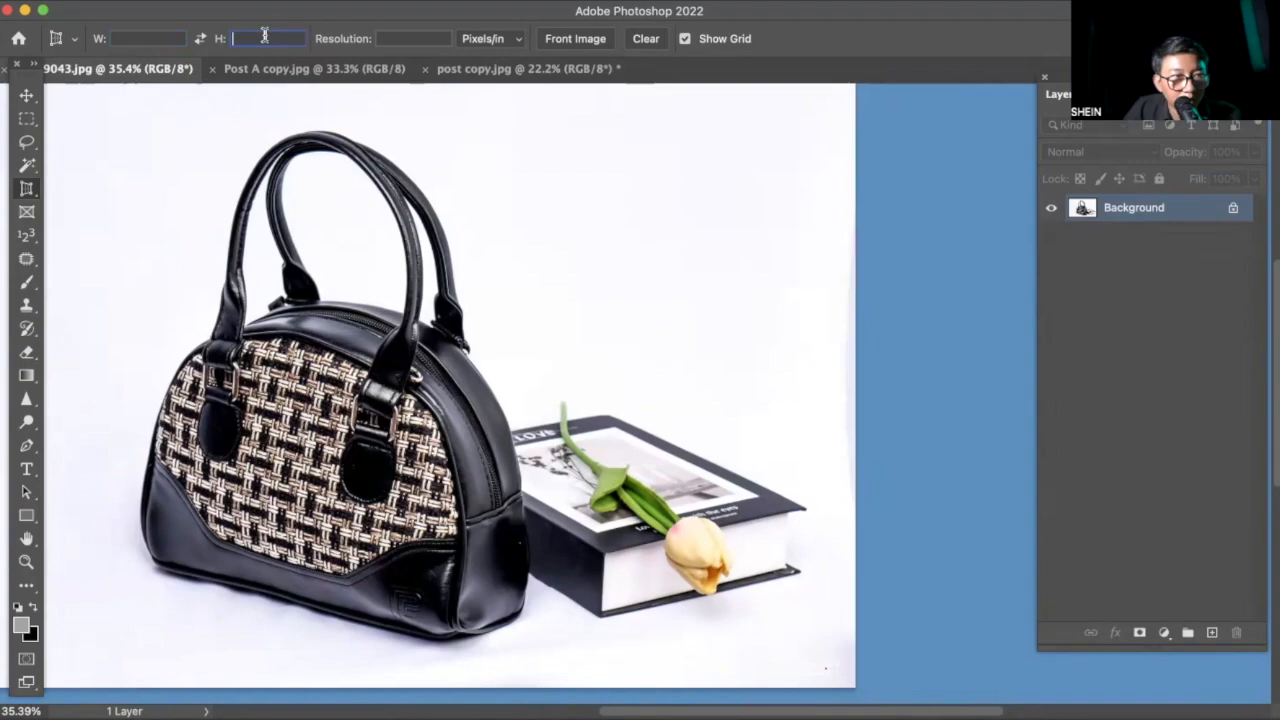
click(377, 38)
click(165, 38)
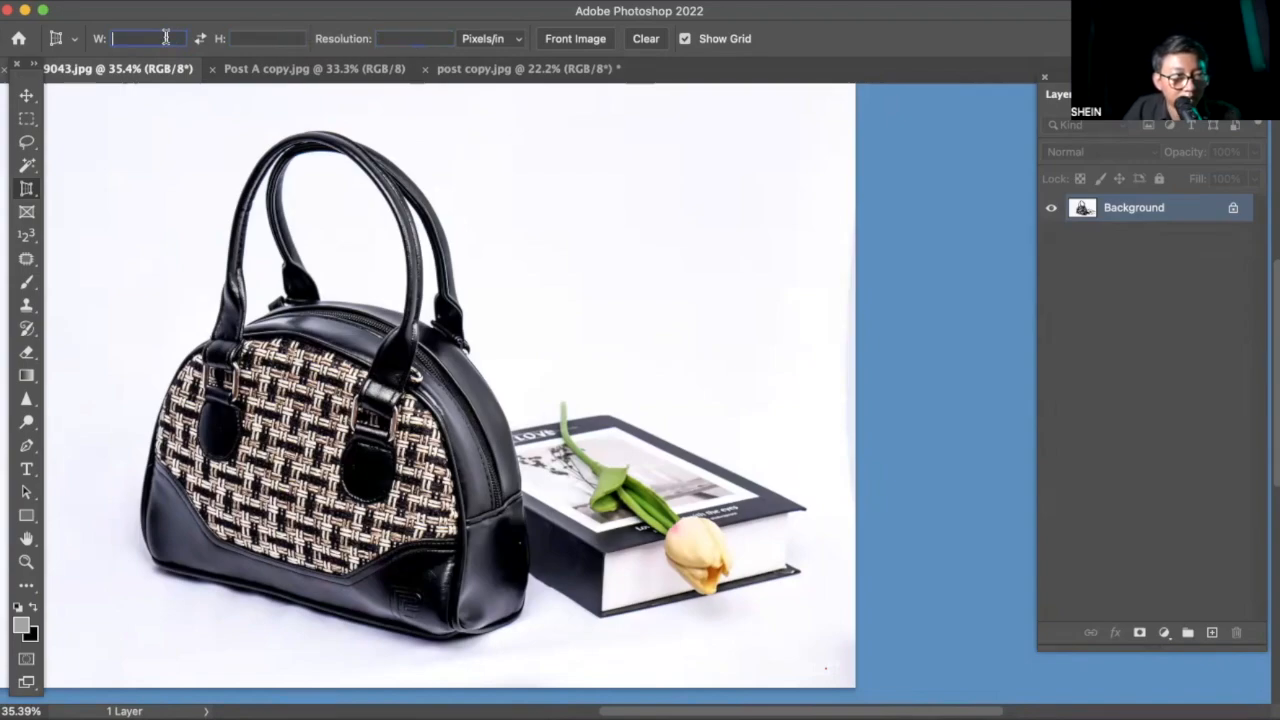
text(13)
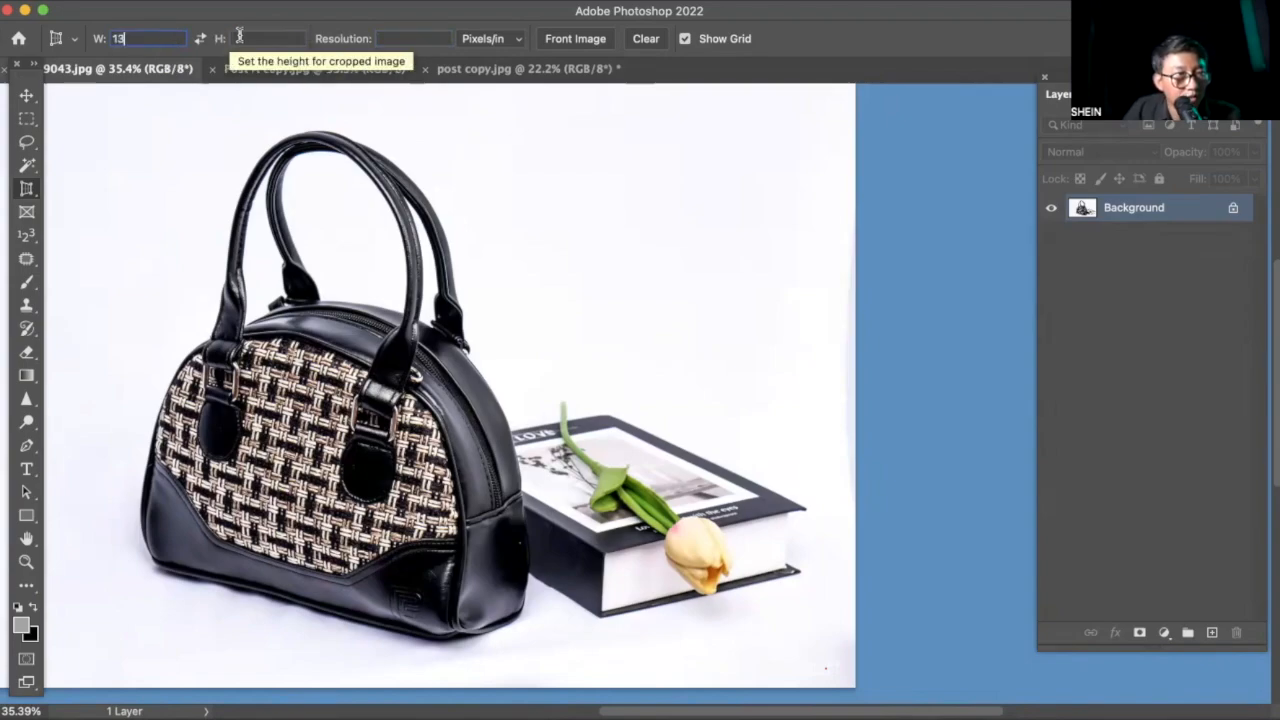
click(255, 36)
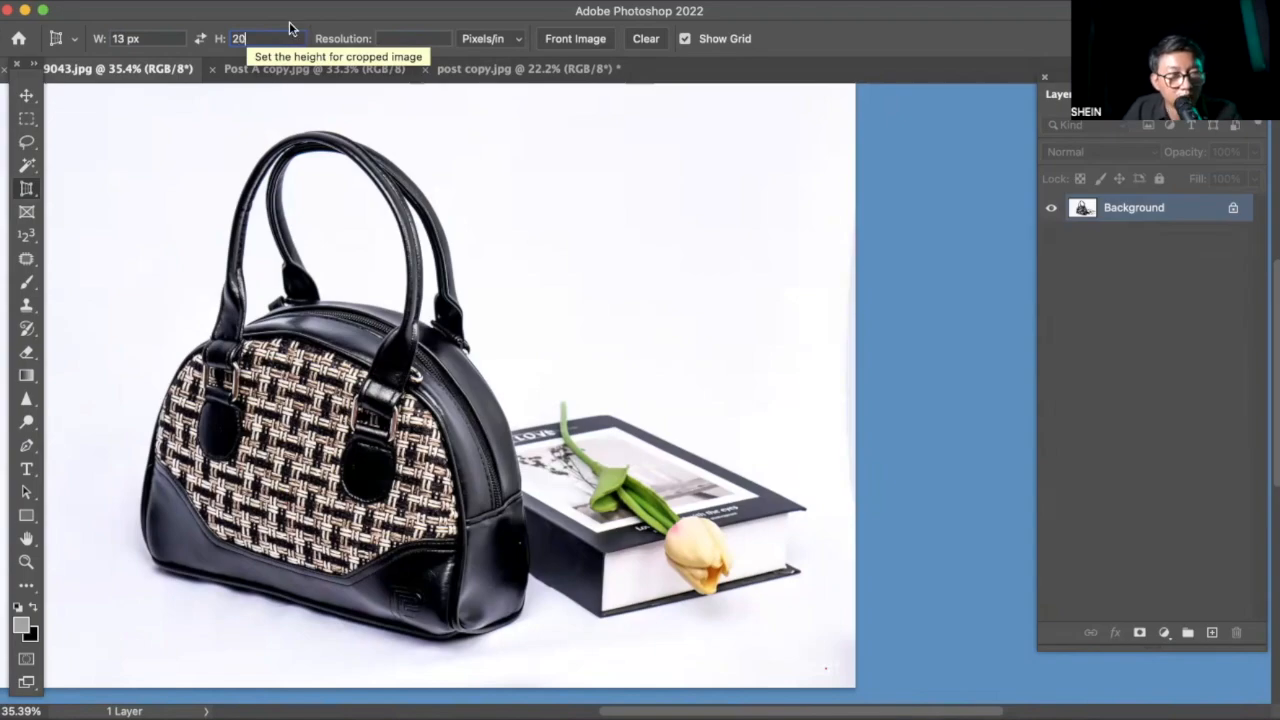
click(411, 40)
text(300)
click(492, 40)
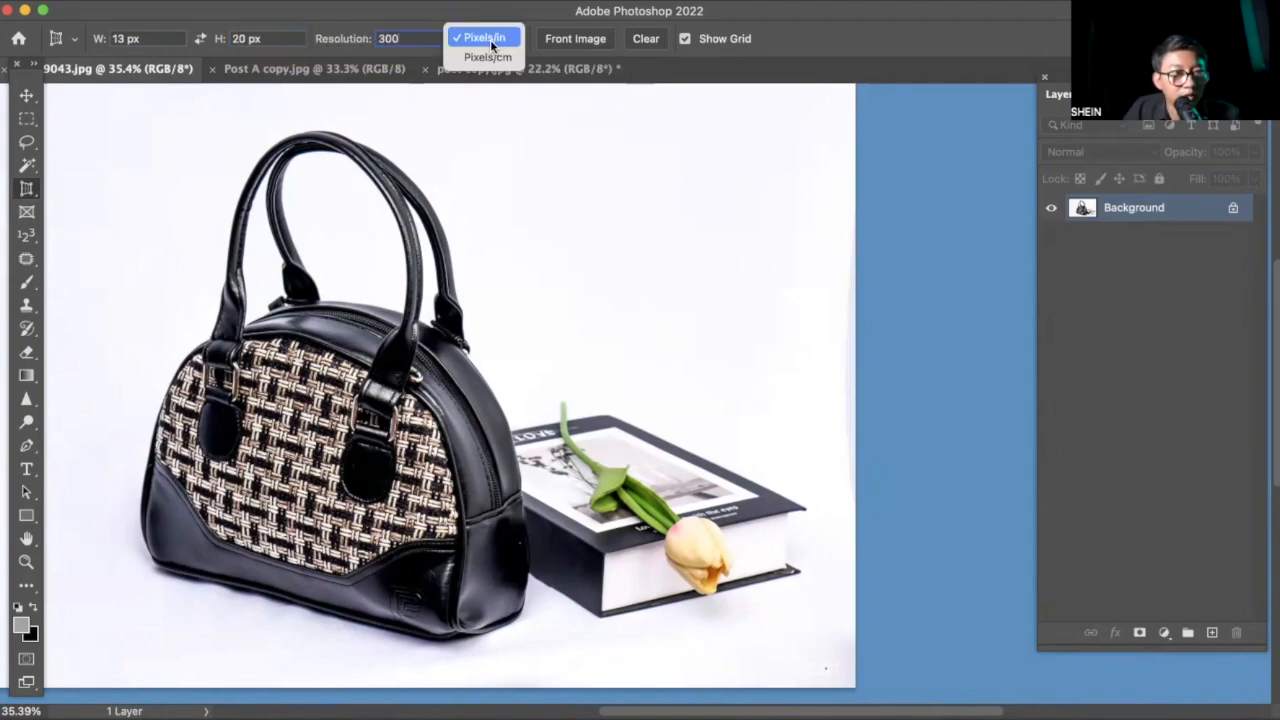
click(505, 40)
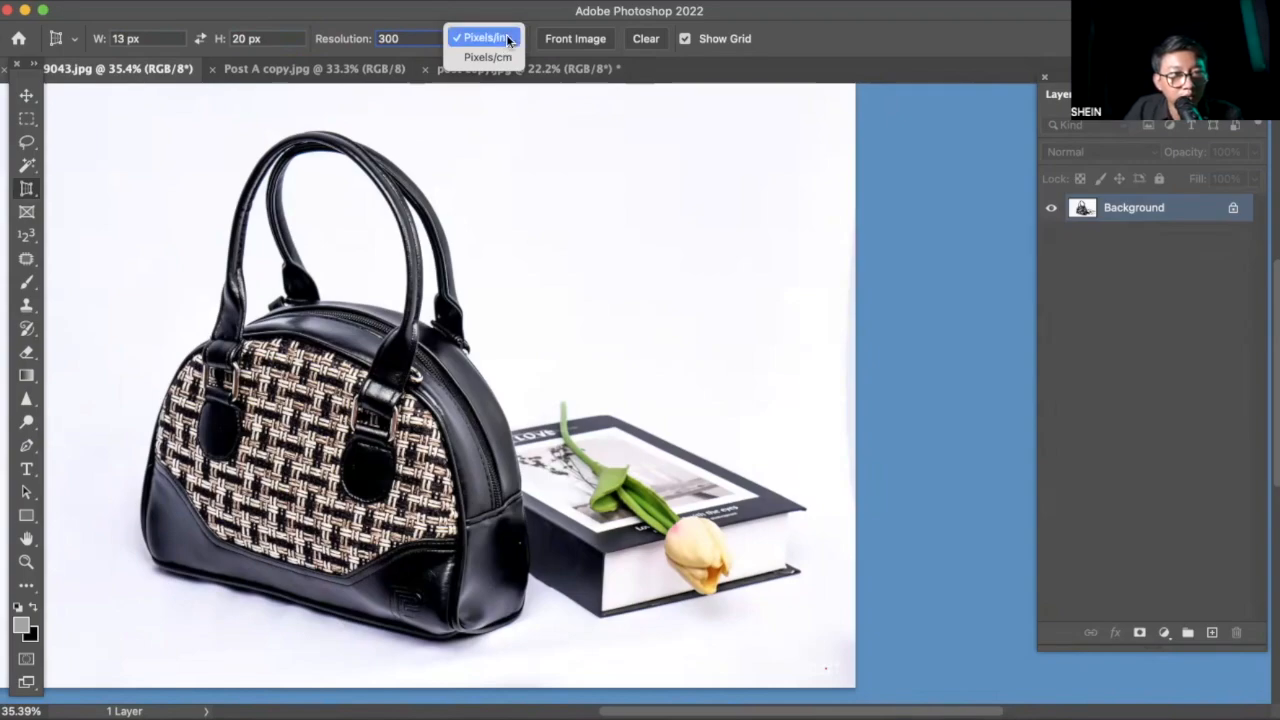
Perspective-crop the book, fitting the frame's corners to the picture on its cover and extending one behind the handbag.
drag(510, 428, 781, 595)
drag(511, 418, 610, 427)
drag(510, 597, 499, 451)
drag(788, 597, 600, 533)
drag(785, 429, 758, 492)
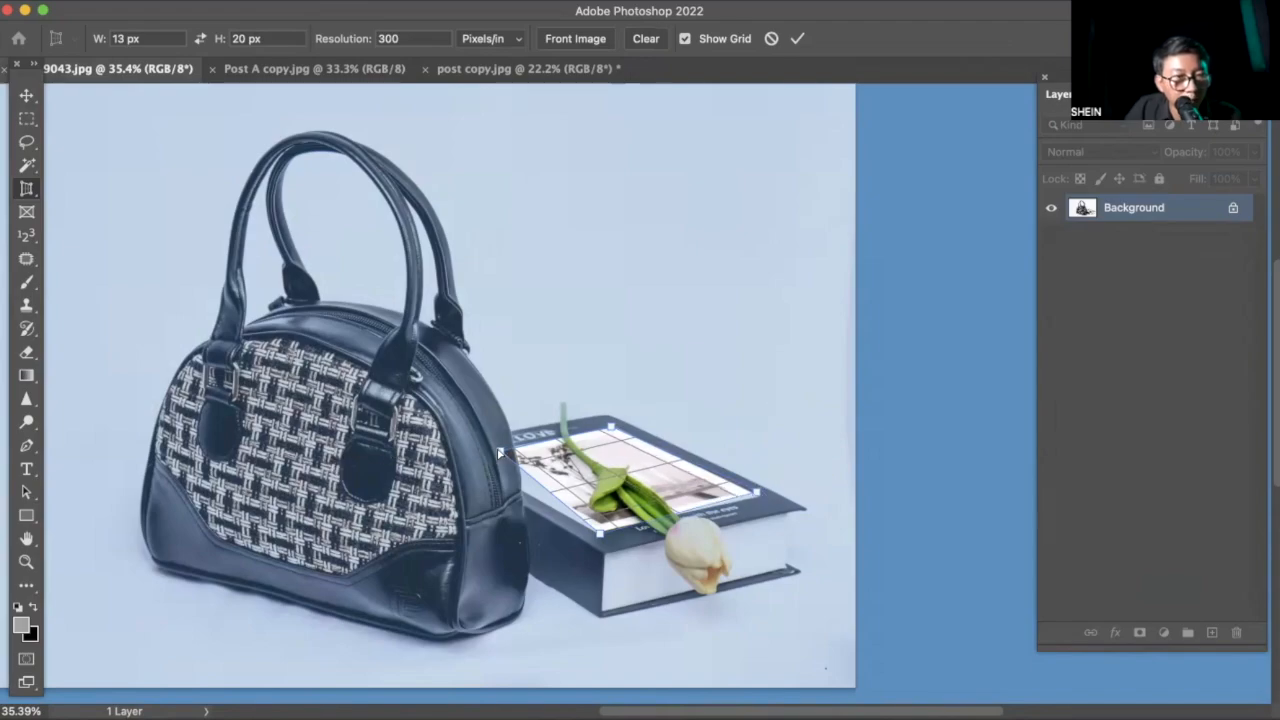
mouse_move(500, 455)
mouse_down()
mouse_move(494, 476)
mouse_move(480, 454)
mouse_up()
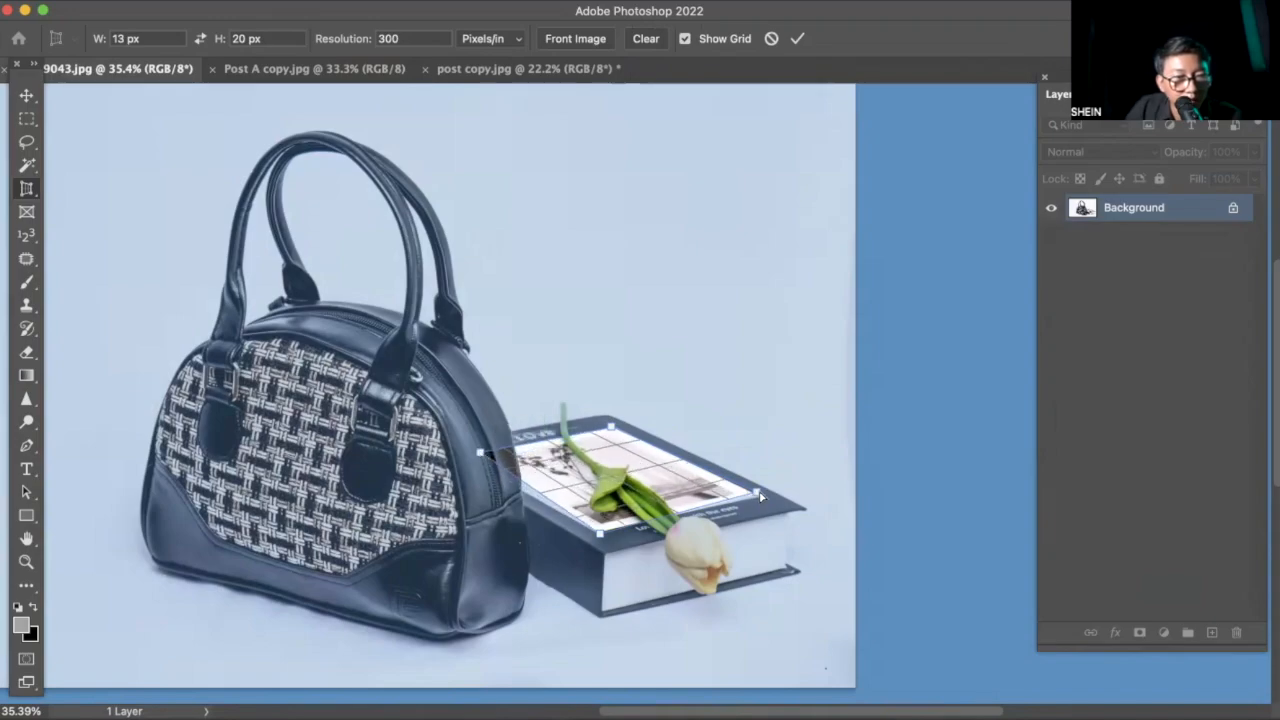
drag(761, 500, 755, 502)
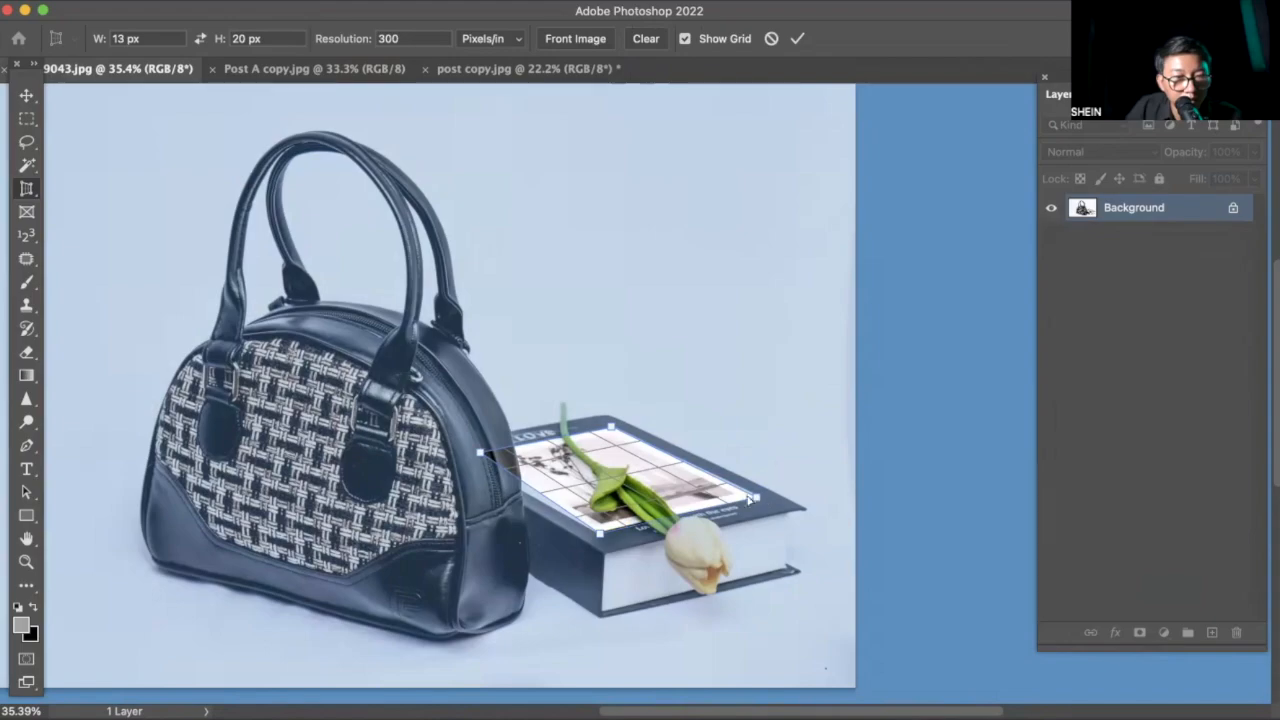
key(Return)
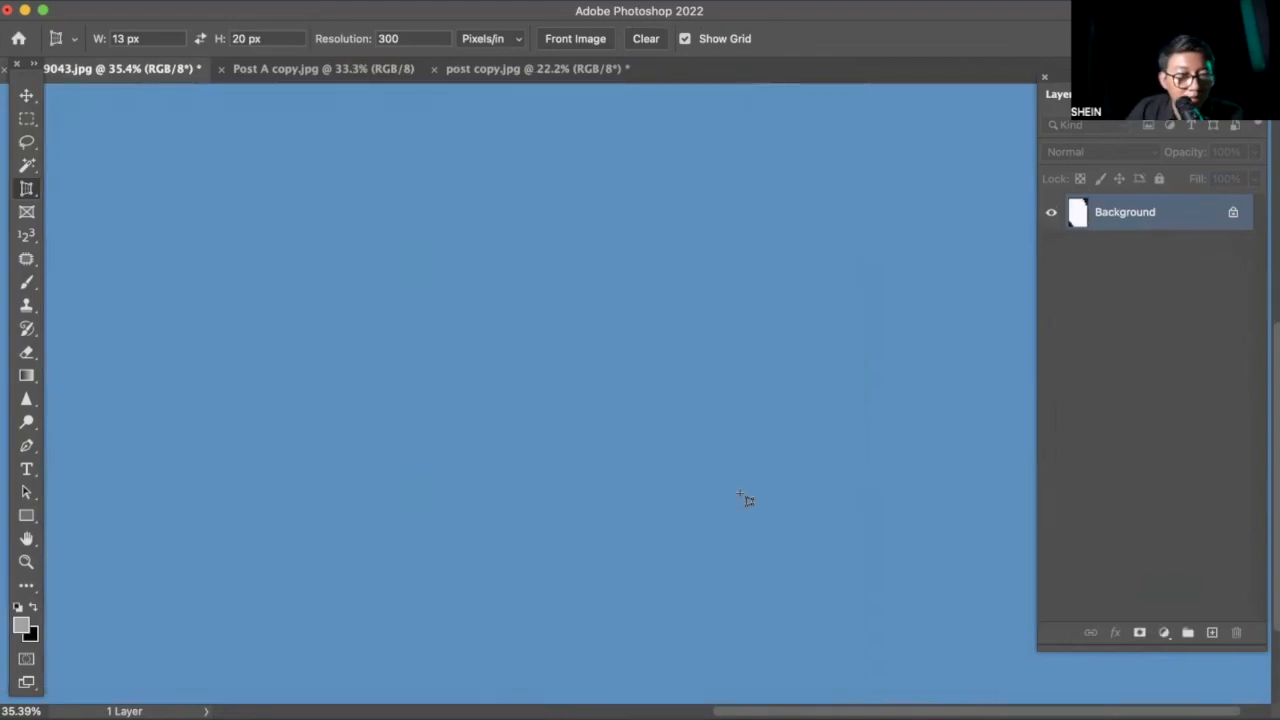
Undo the perspective crop of the book cover.
drag(768, 509, 683, 412)
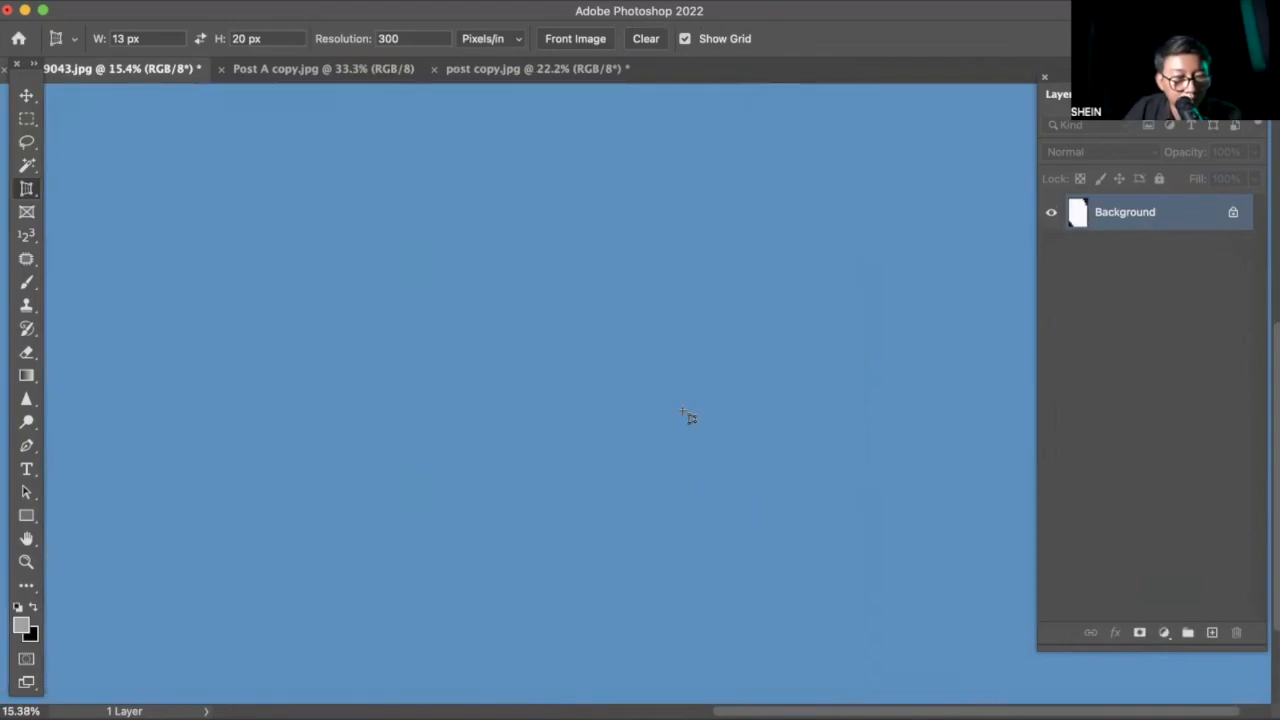
drag(362, 290, 642, 388)
drag(458, 325, 606, 396)
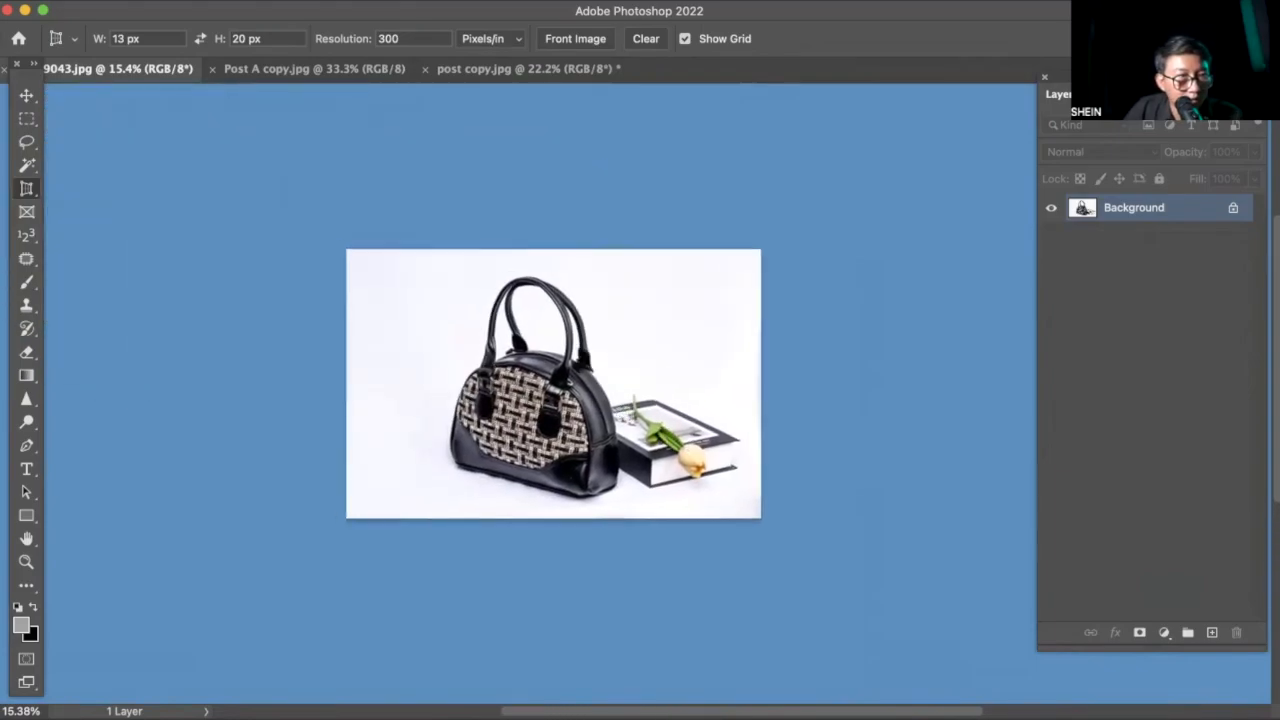
Change the units of the perspective crop's width and height to inches.
click(162, 40)
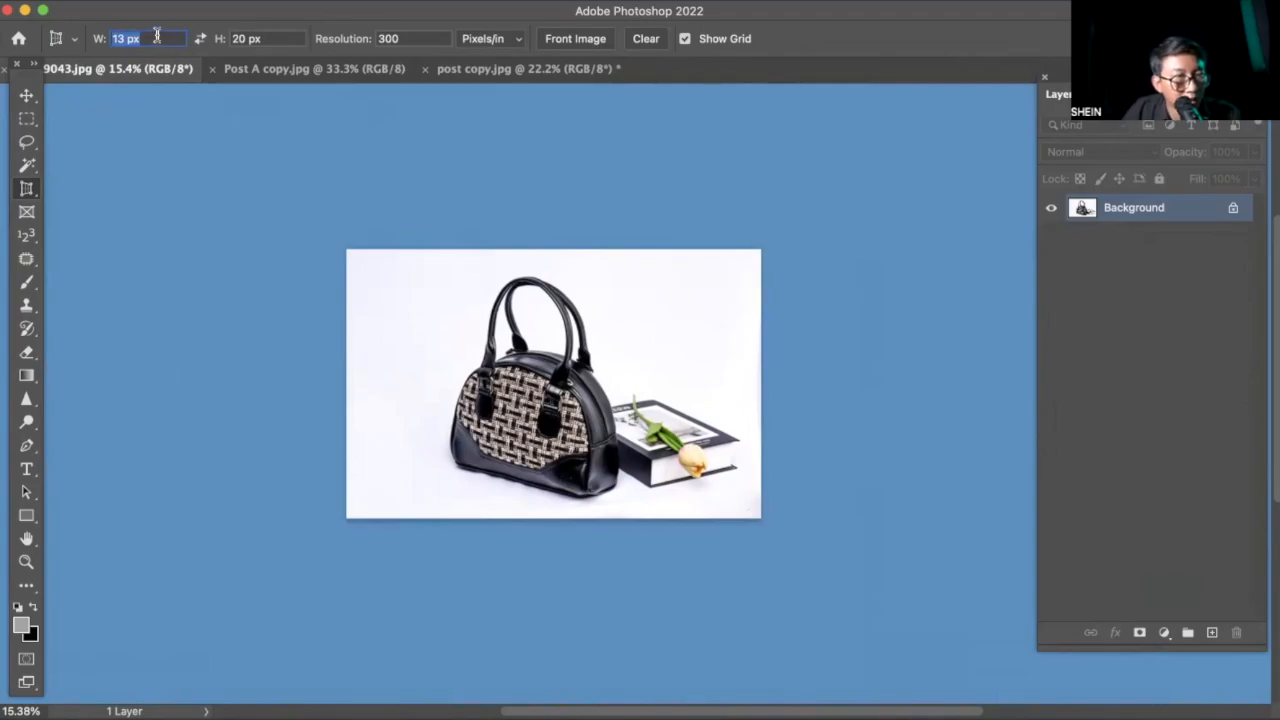
click(279, 40)
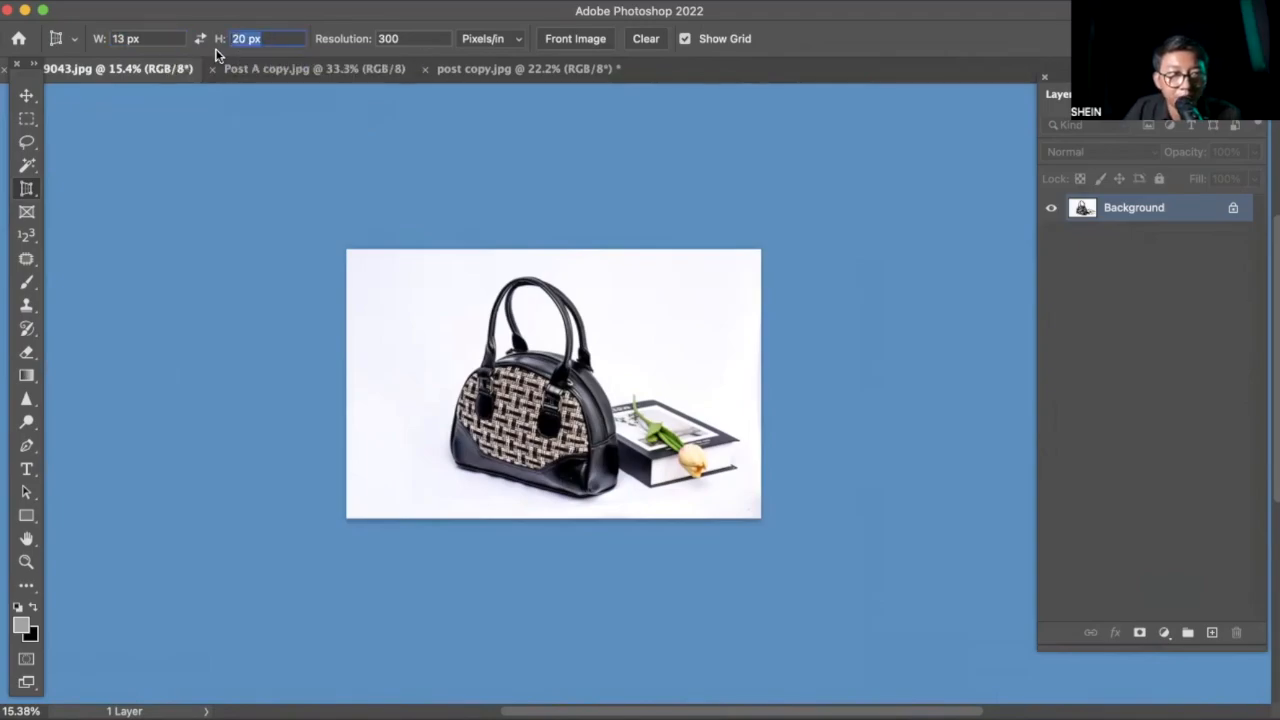
click(162, 40)
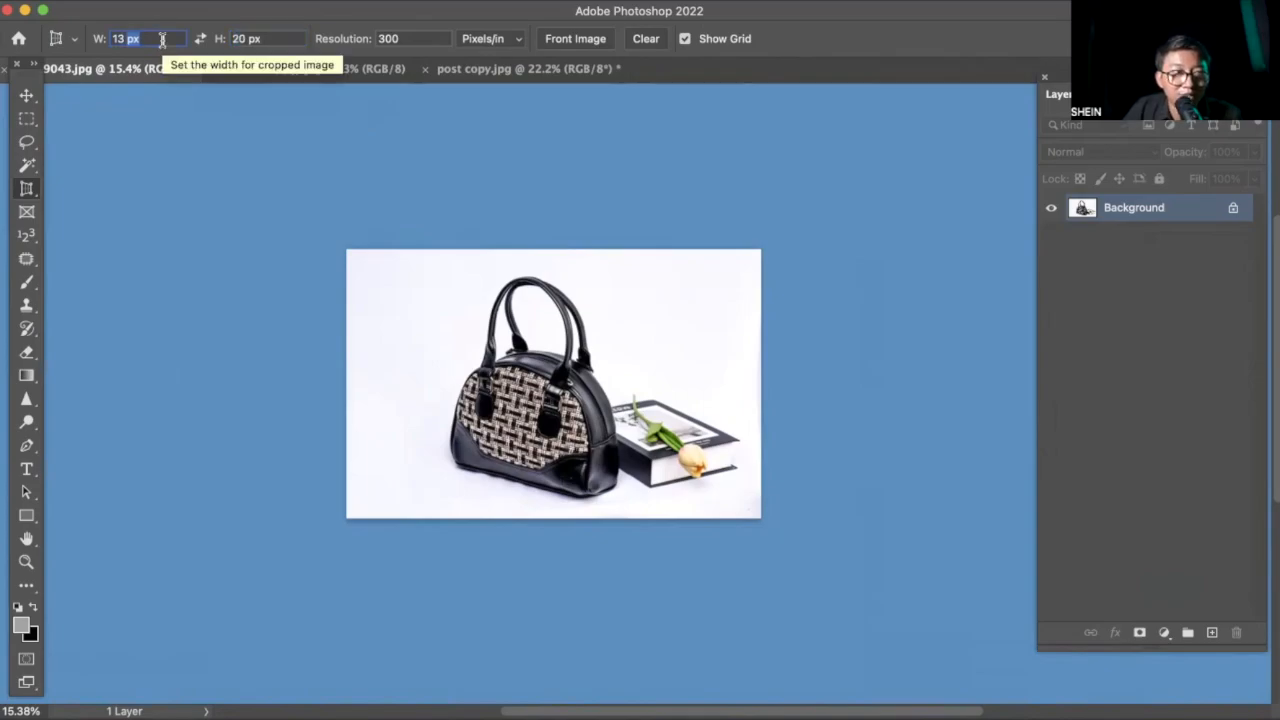
right_click(162, 40)
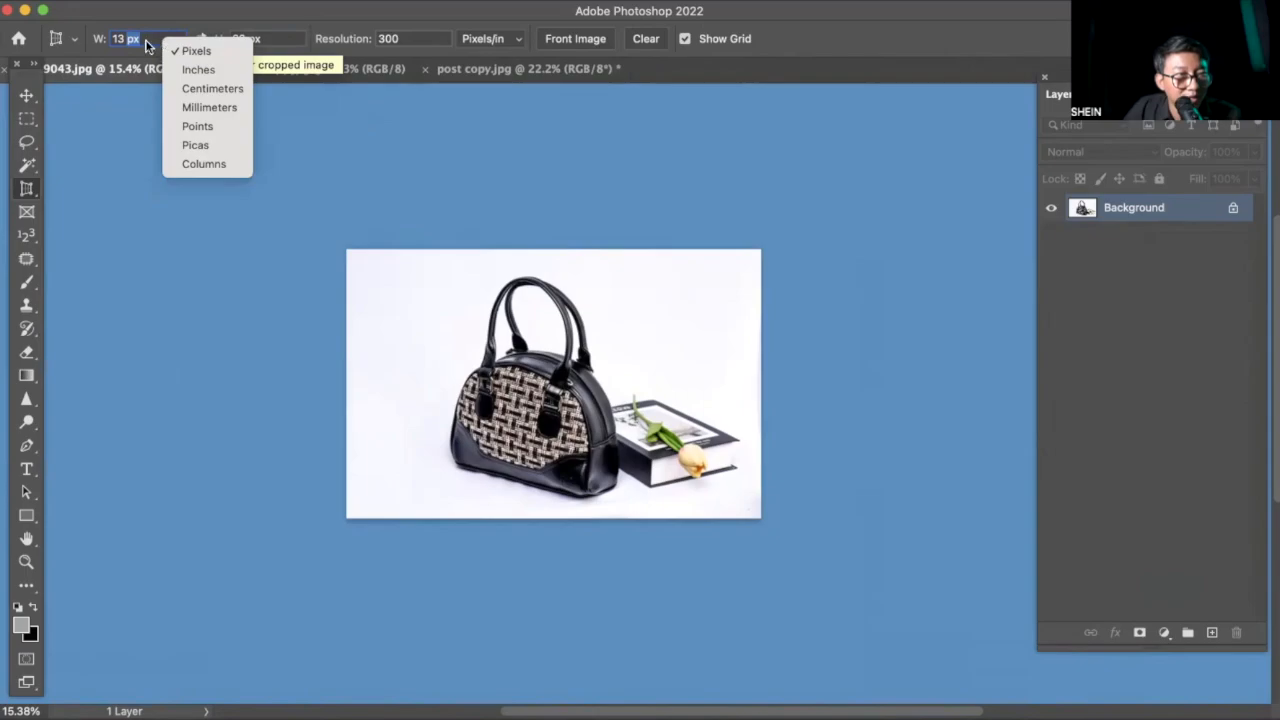
click(146, 41)
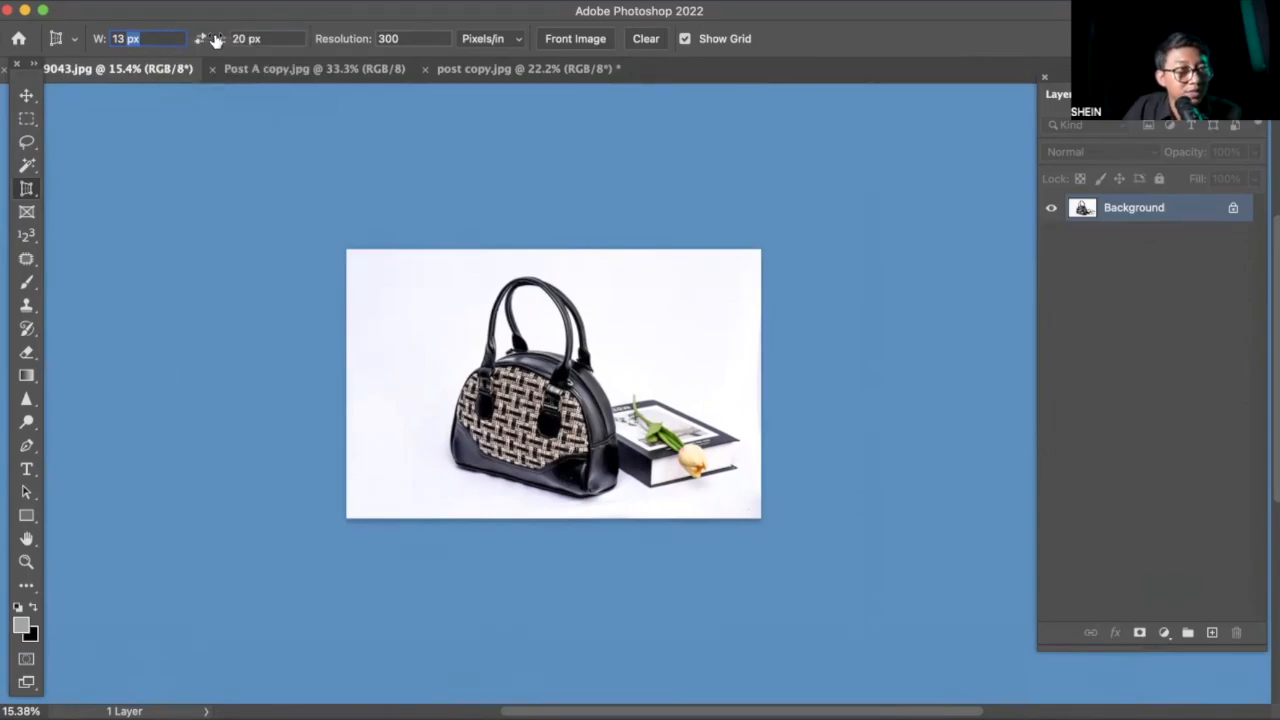
right_click(164, 41)
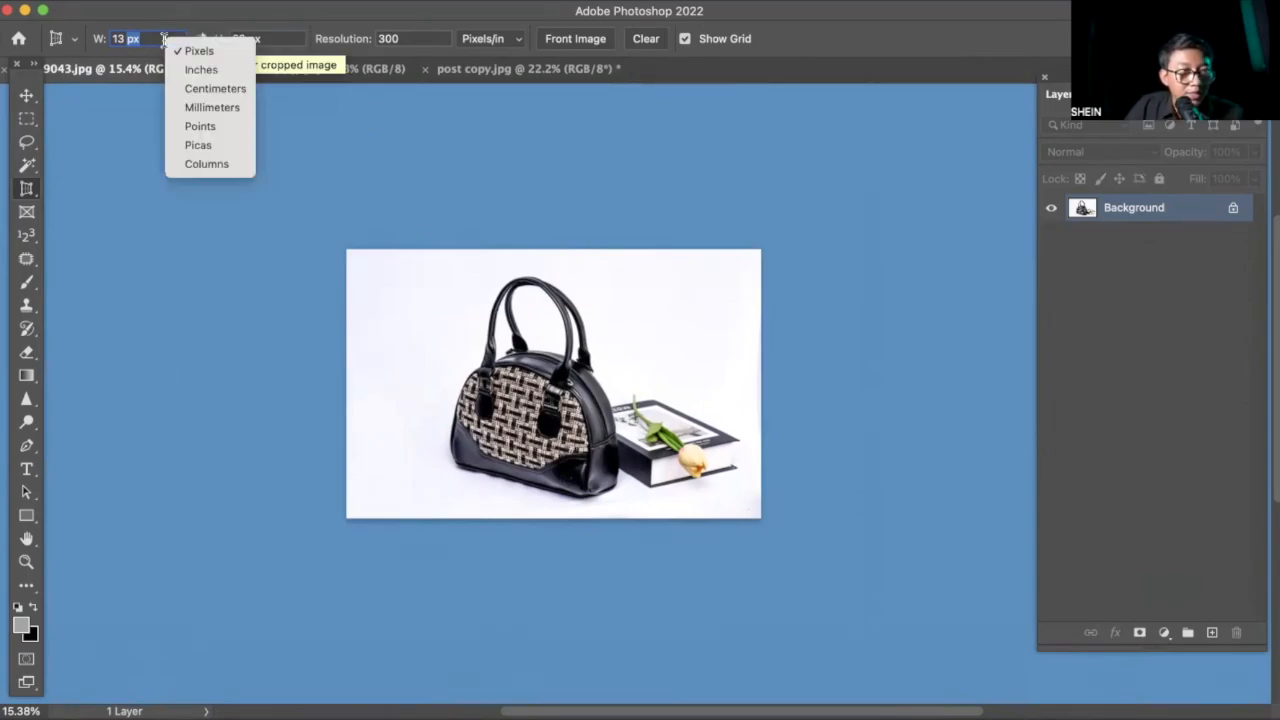
click(228, 70)
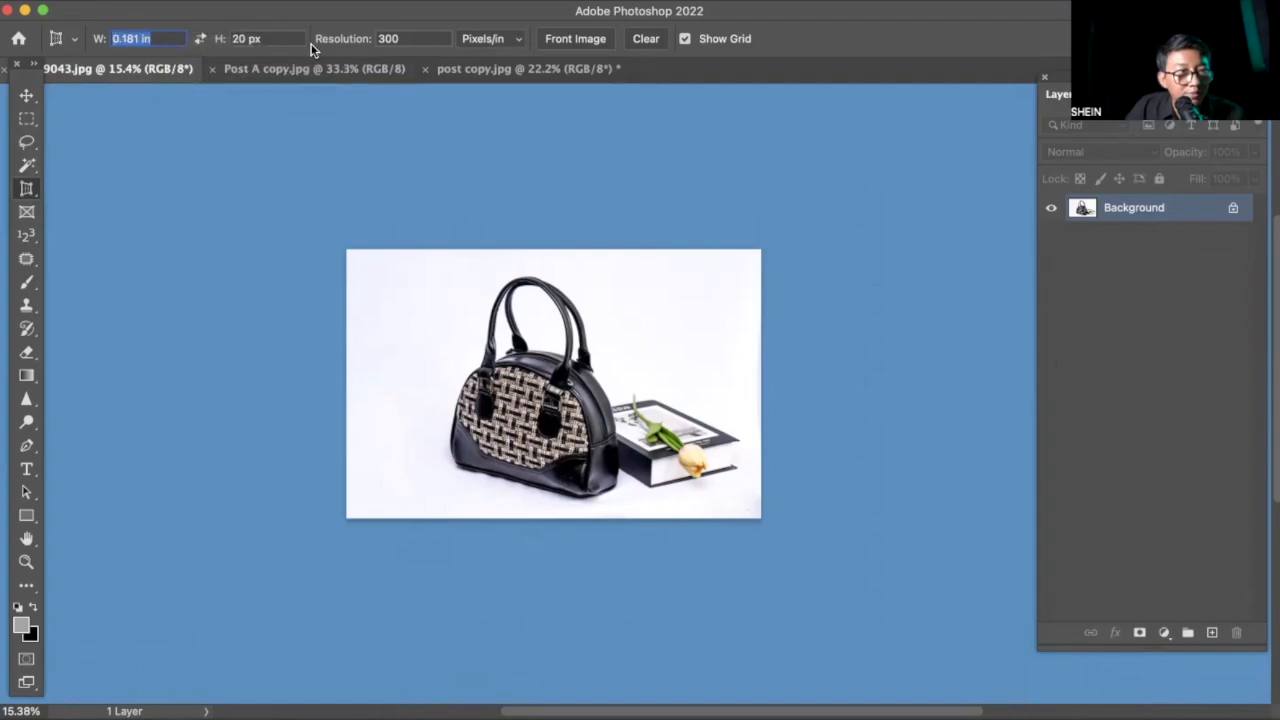
click(282, 38)
right_click(282, 38)
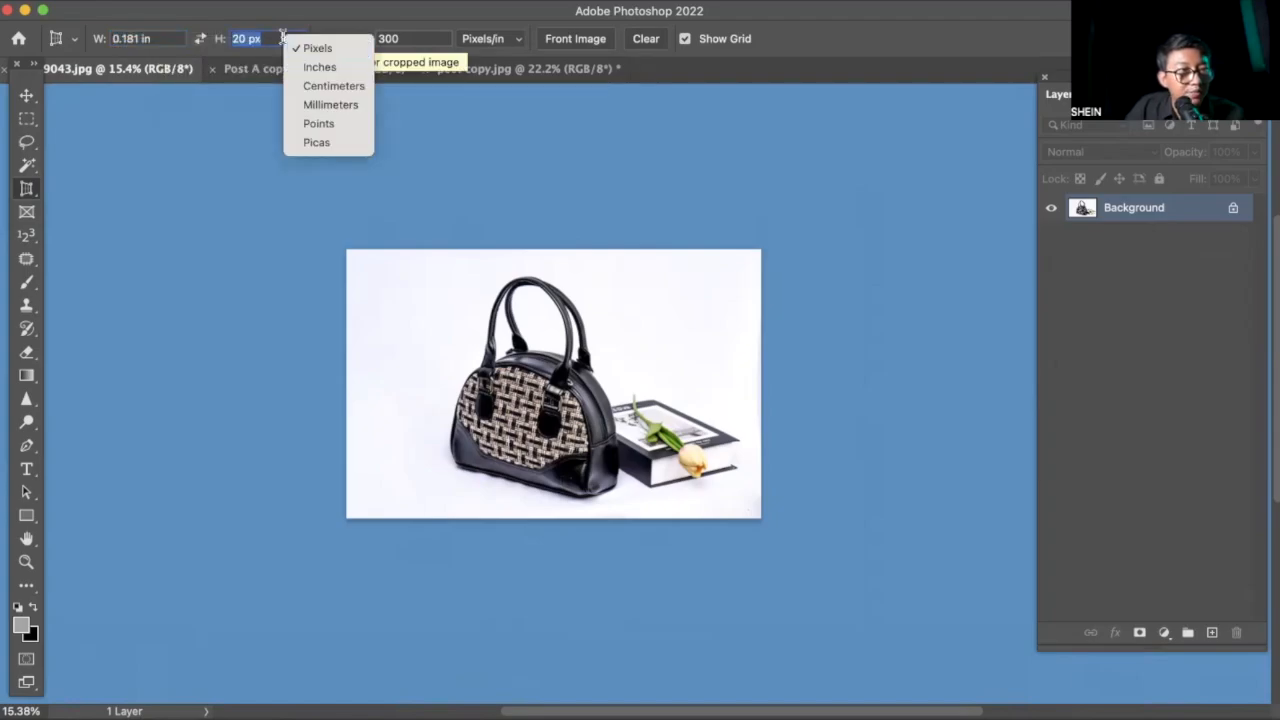
click(320, 67)
Set the perspective crop size to 13 in wide and 20 in high.
double_click(131, 38)
text(13)
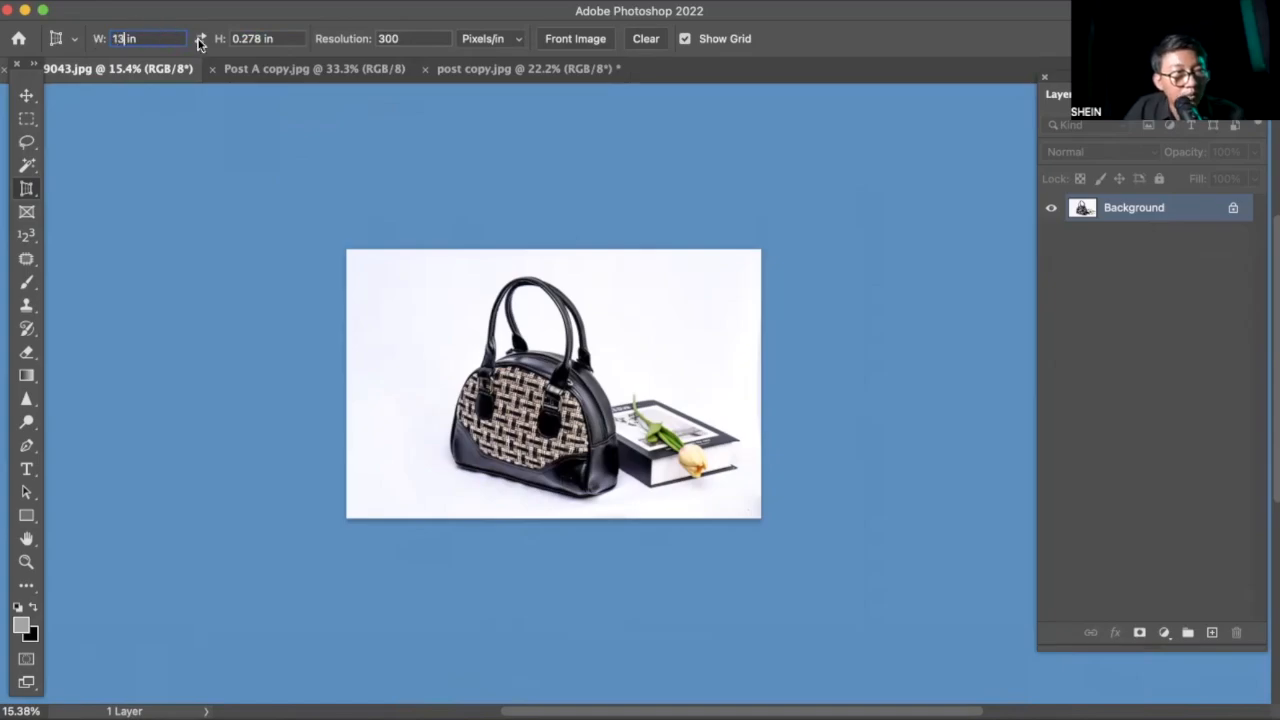
key(Tab)
text(20 in)
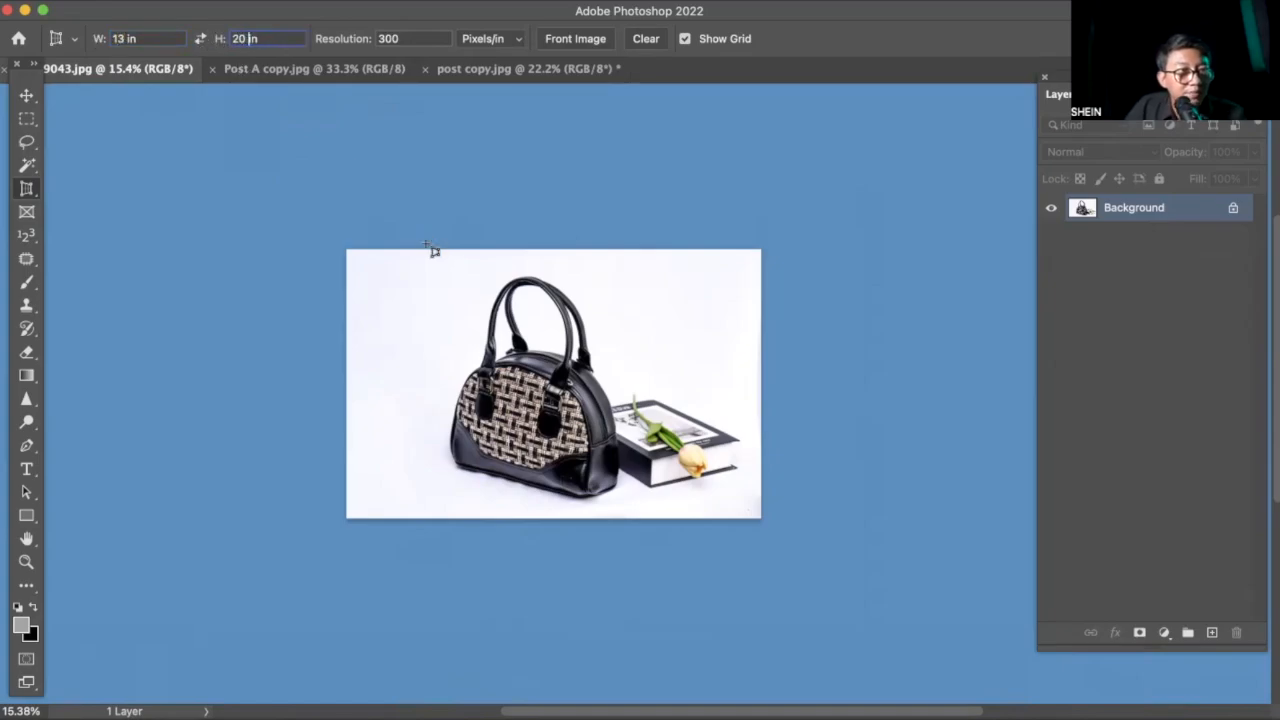
Draw a perspective crop frame about 5.9 in wide and 3.5 in high over the book beside the handbag.
click(447, 288)
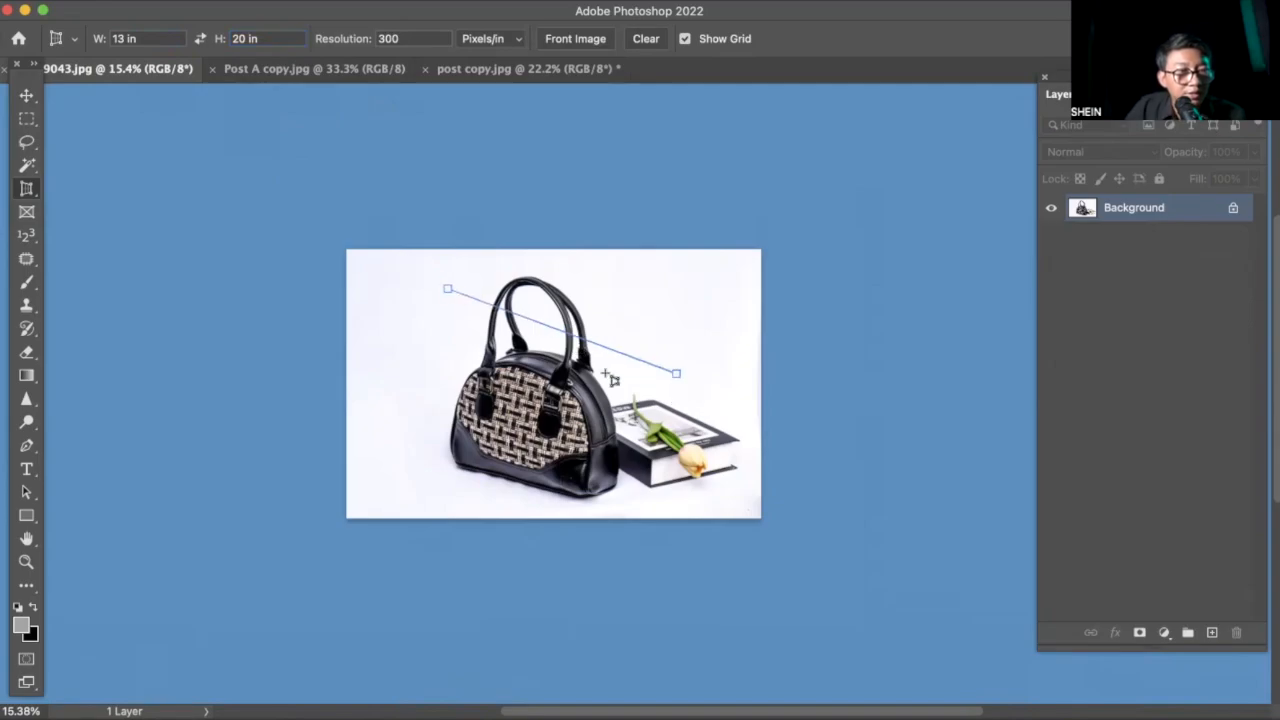
key(Escape)
drag(623, 371, 699, 401)
drag(583, 335, 455, 252)
drag(654, 361, 675, 361)
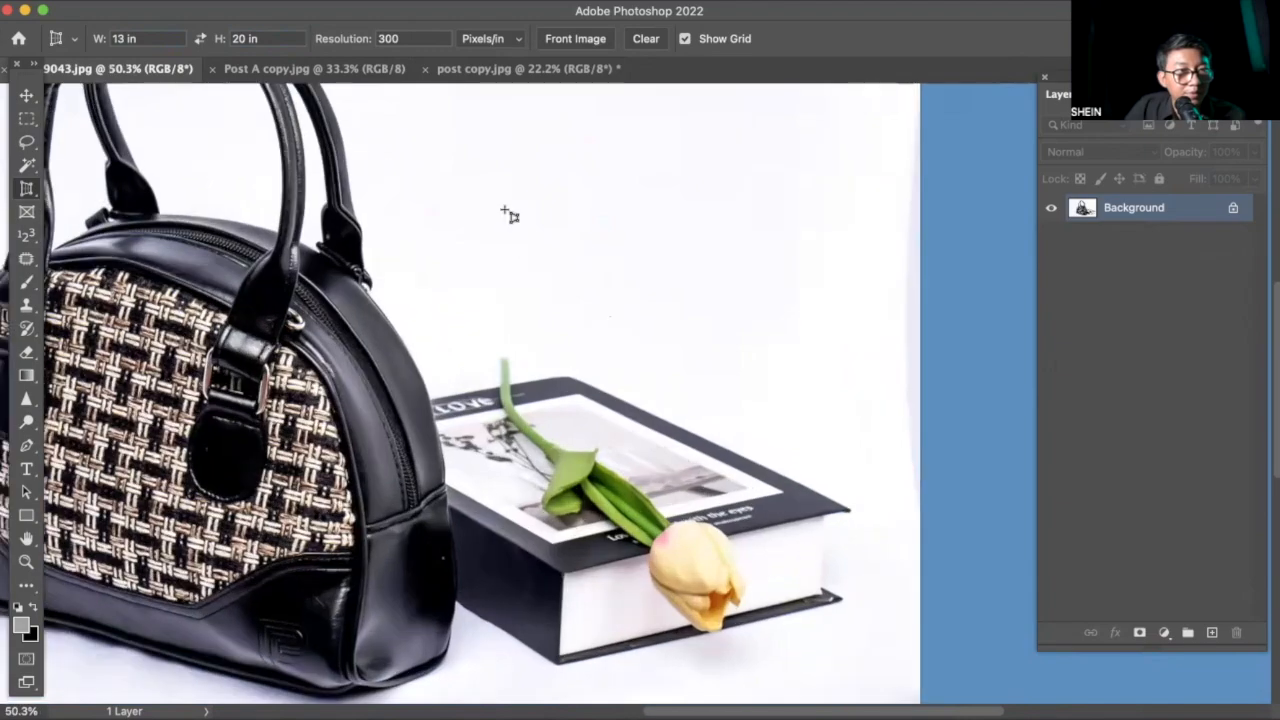
drag(428, 424, 815, 658)
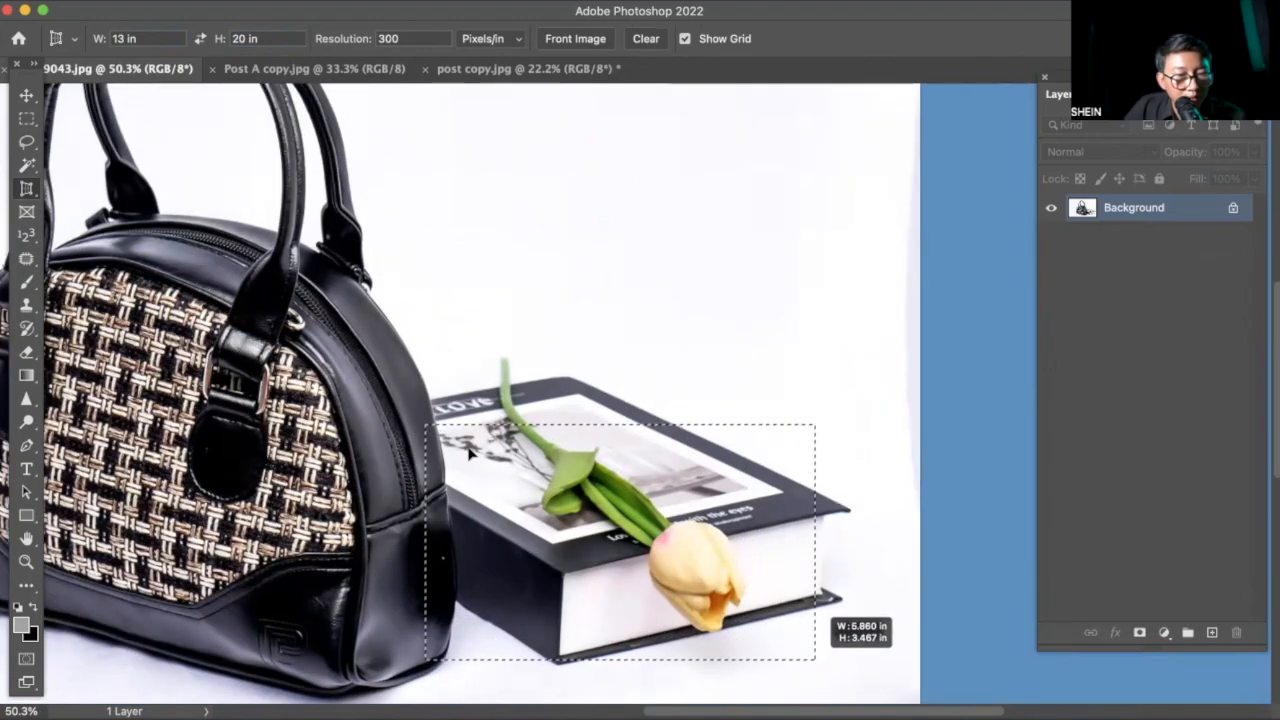
Fit the crop frame's corners to the picture on the book cover, extending one behind the handbag, and apply the perspective crop.
drag(429, 428, 577, 392)
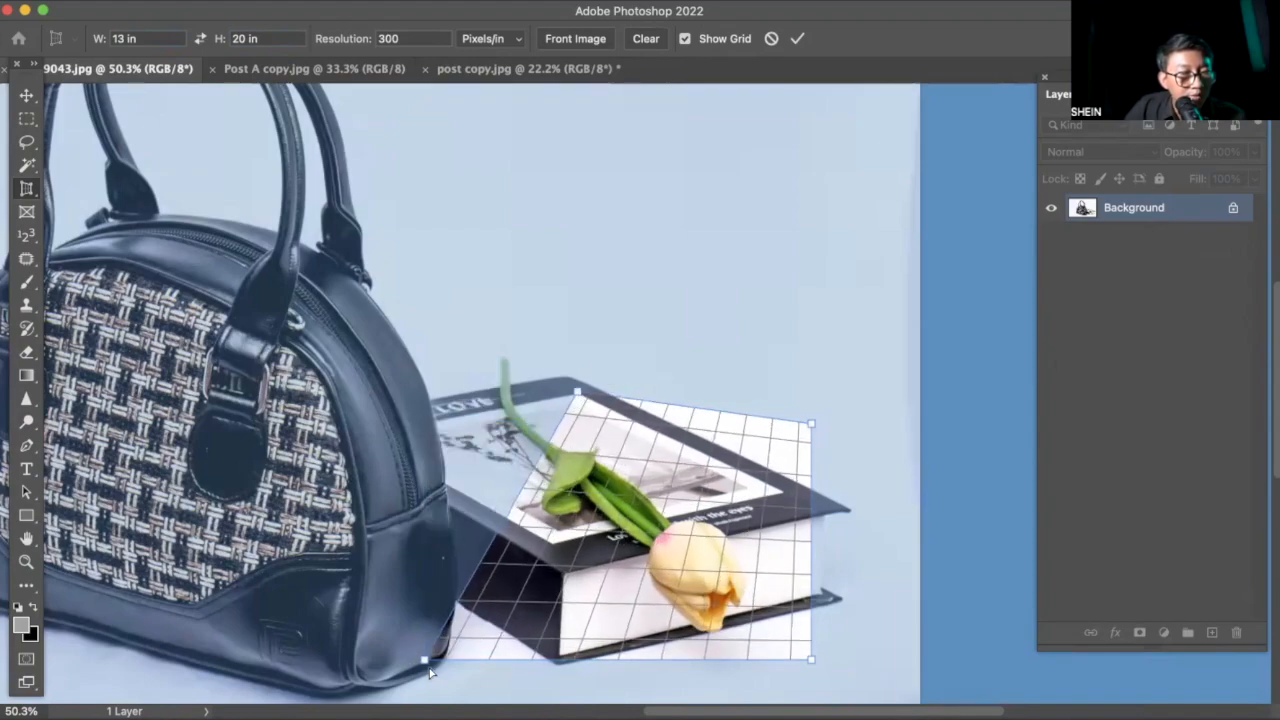
drag(427, 664, 396, 430)
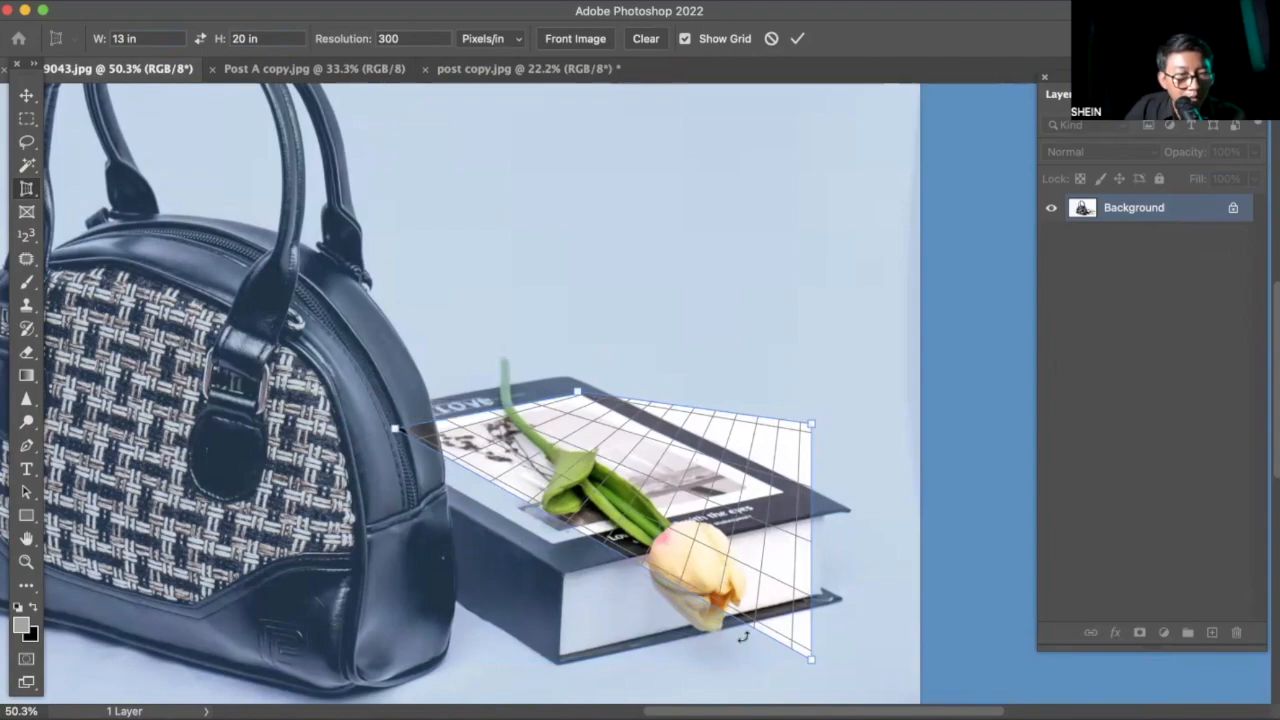
drag(815, 659, 550, 545)
drag(812, 424, 785, 497)
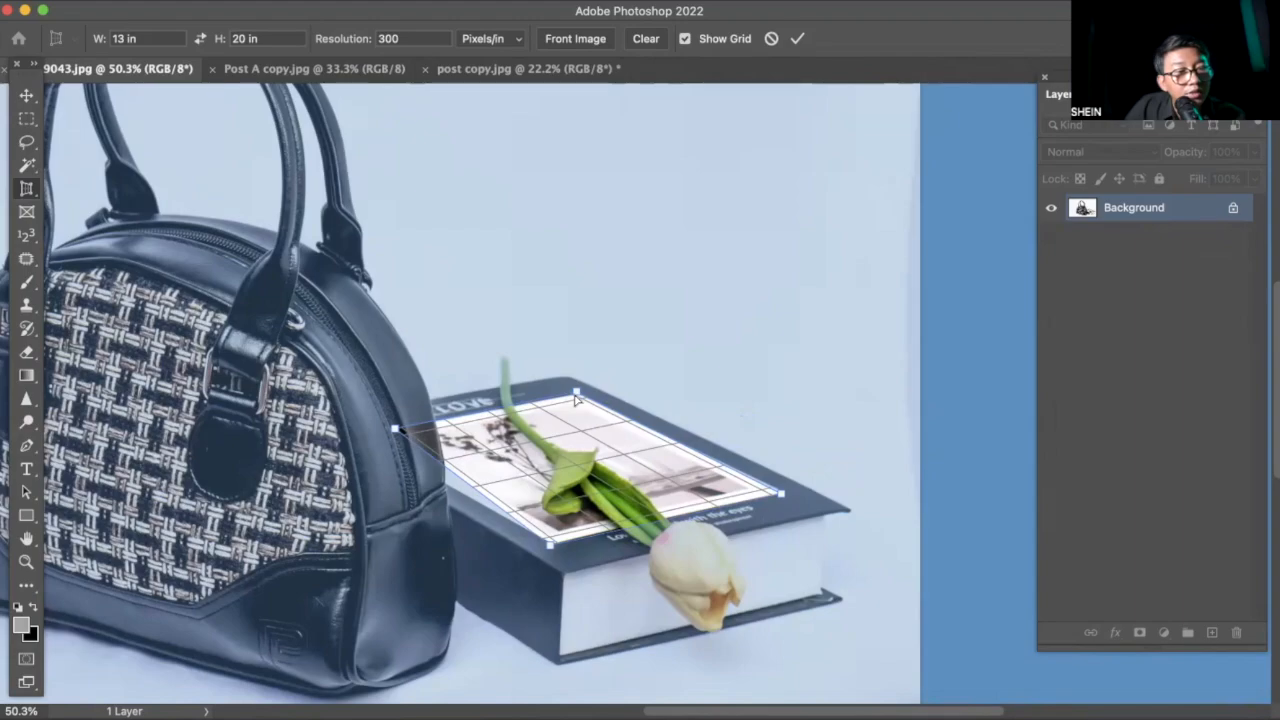
drag(783, 499, 778, 491)
drag(550, 549, 554, 546)
drag(395, 432, 368, 436)
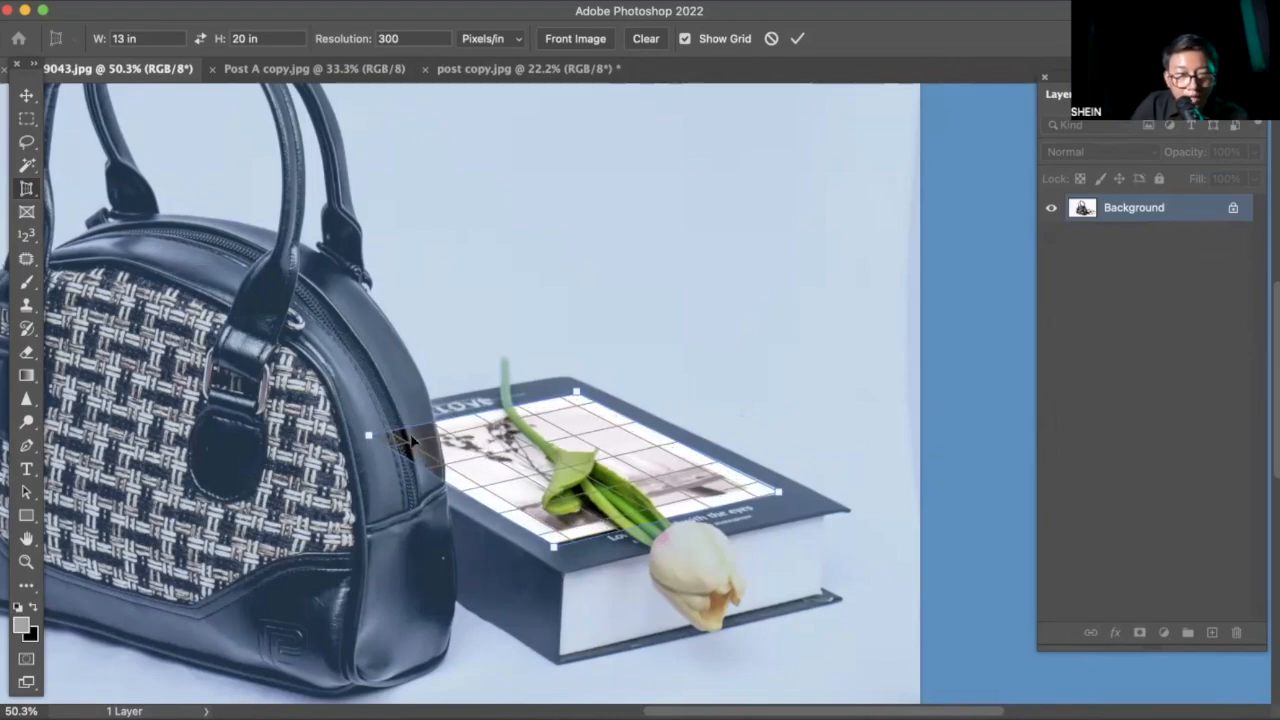
key(Return)
Inspect the cropped book cover and undo the 13 by 20 in perspective crop.
drag(378, 417, 684, 413)
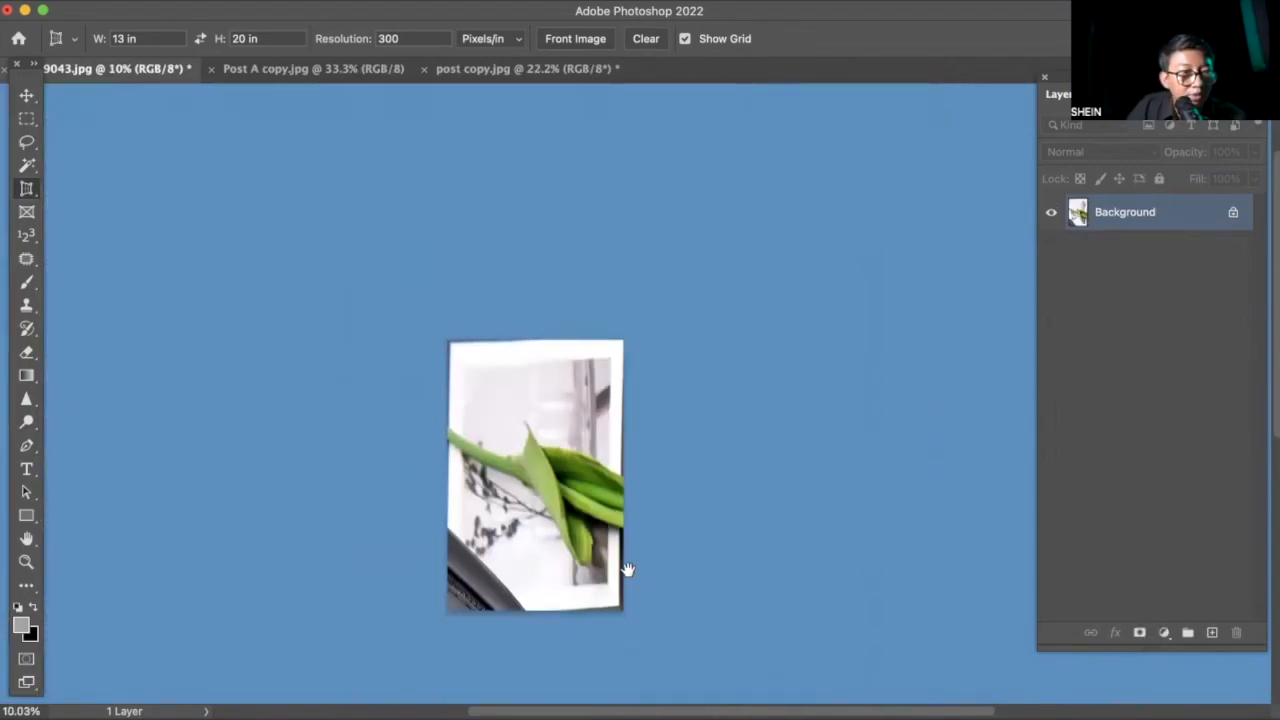
drag(630, 580, 636, 554)
drag(556, 395, 569, 423)
drag(512, 486, 534, 500)
key(super+z)
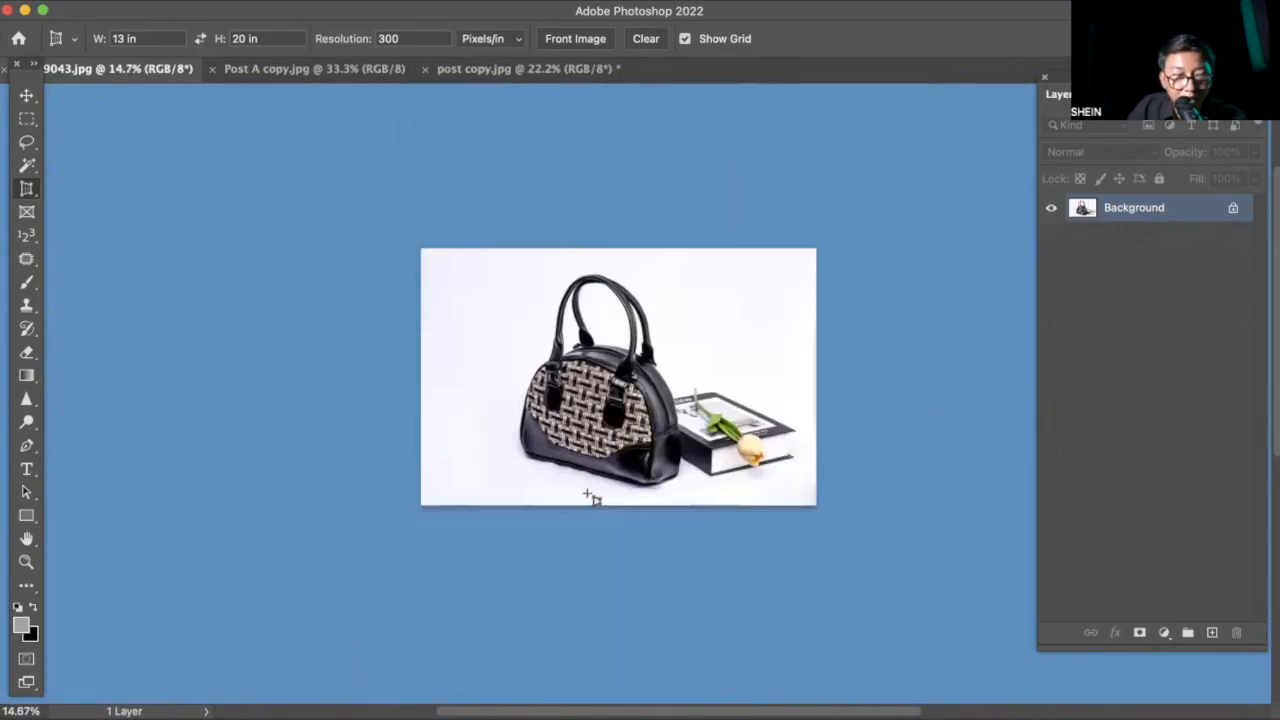
drag(832, 448, 728, 569)
drag(495, 459, 425, 339)
drag(569, 519, 514, 460)
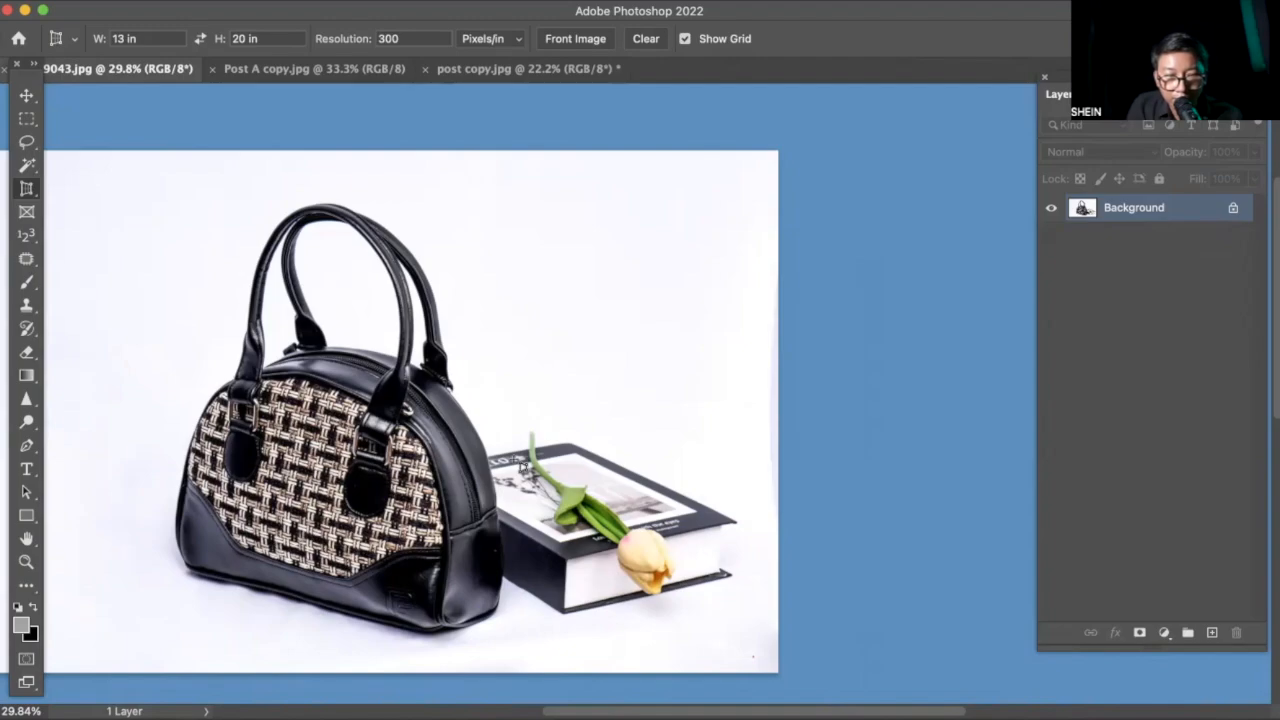
key(ctrl+Tab)
key(ctrl+Tab)
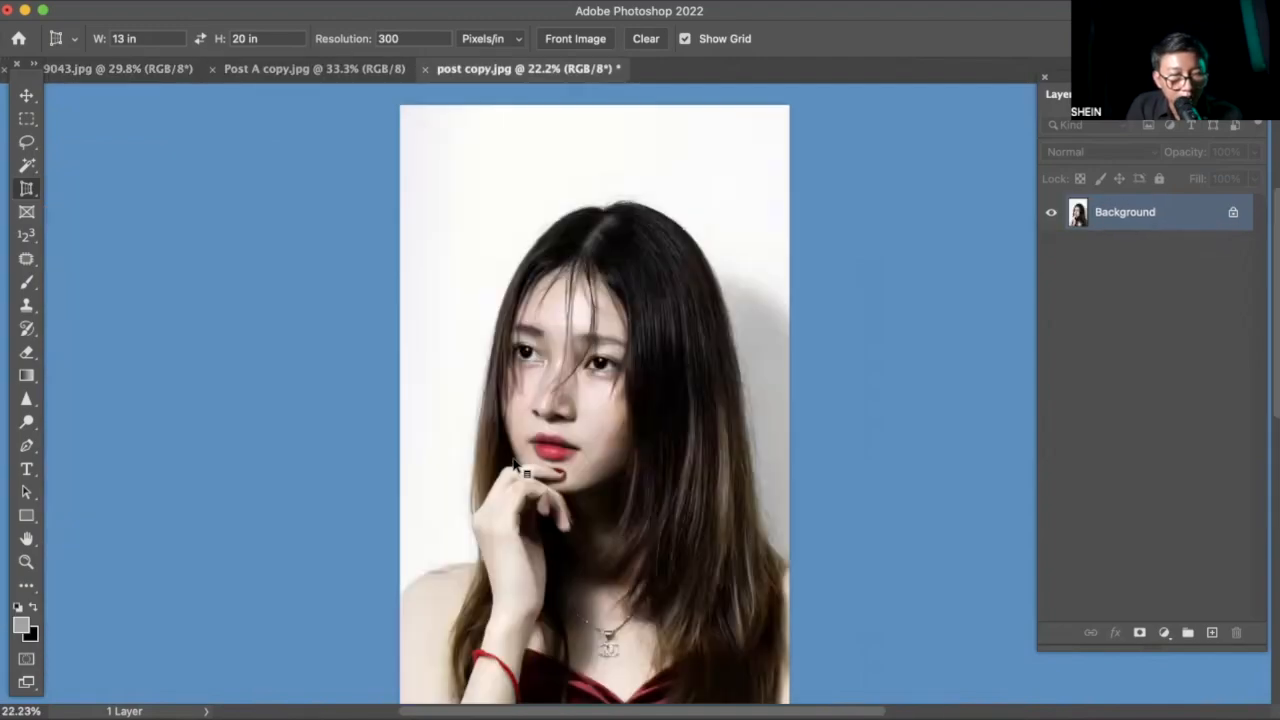
key(ctrl+Tab)
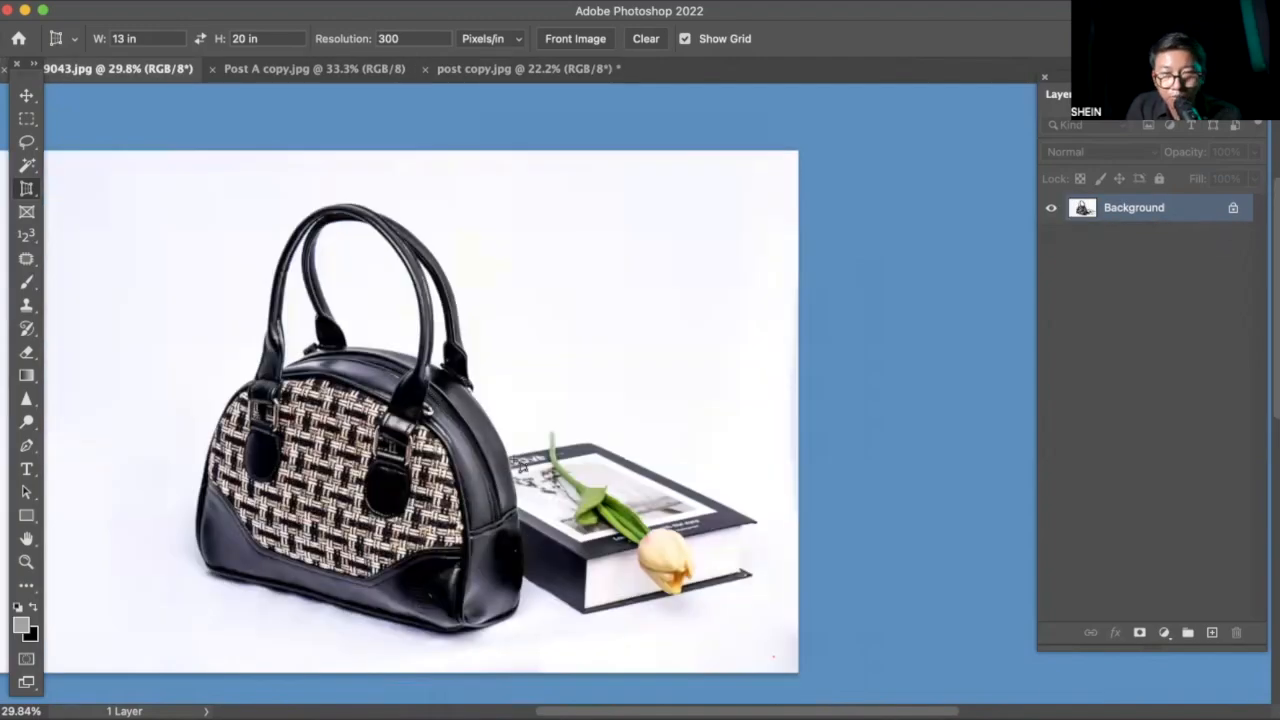